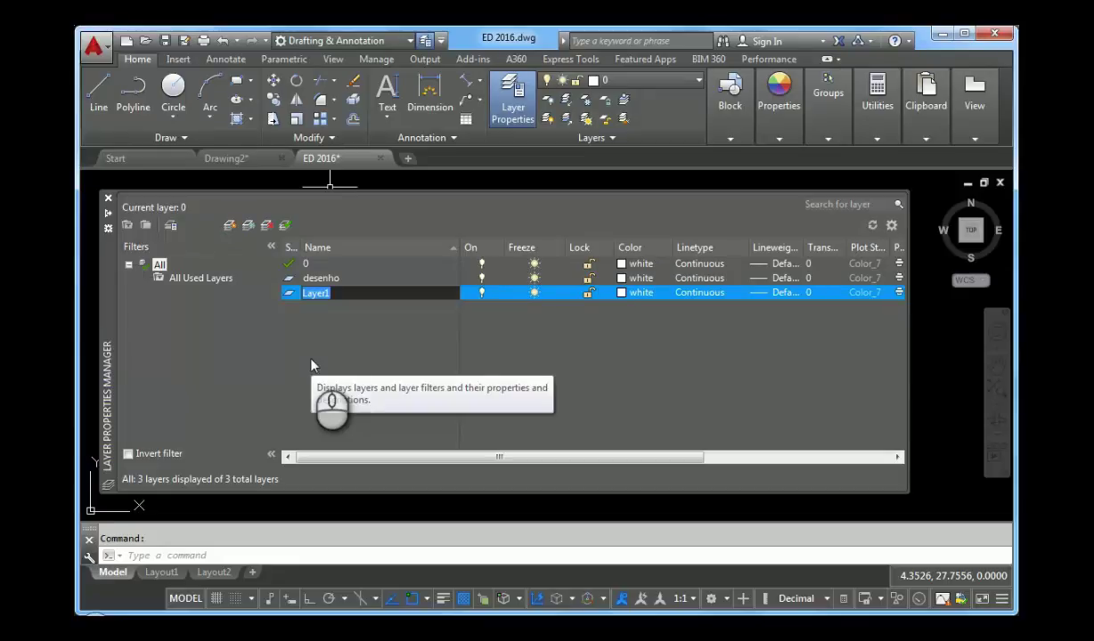
Name the new layer texto and create two further layers named hachura and cotas.
type("texto")
key("alt+n")
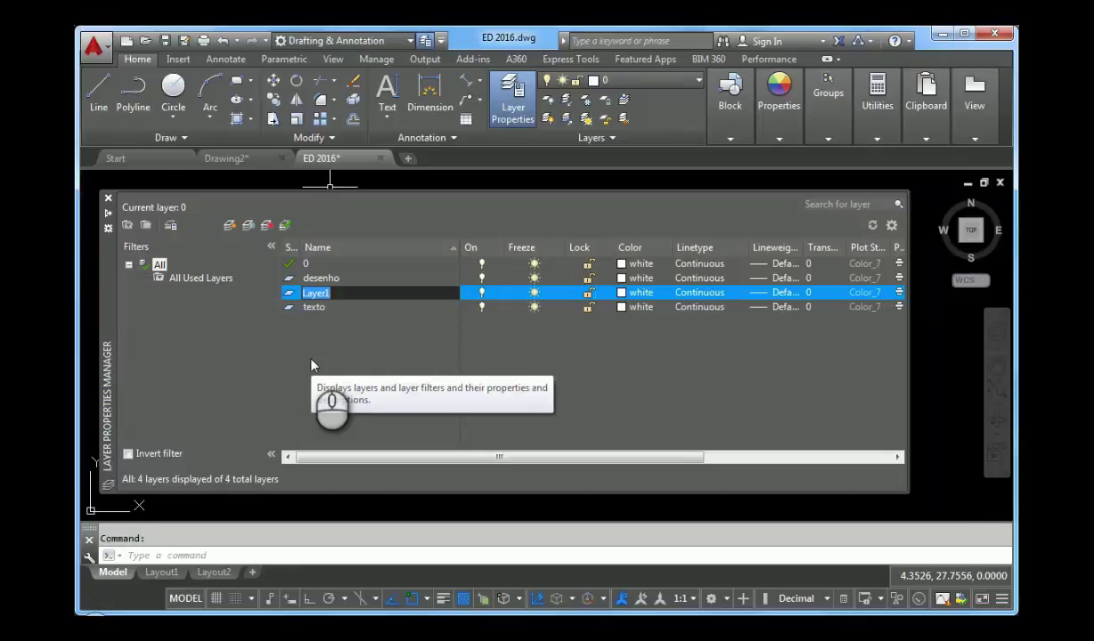
type("hachura")
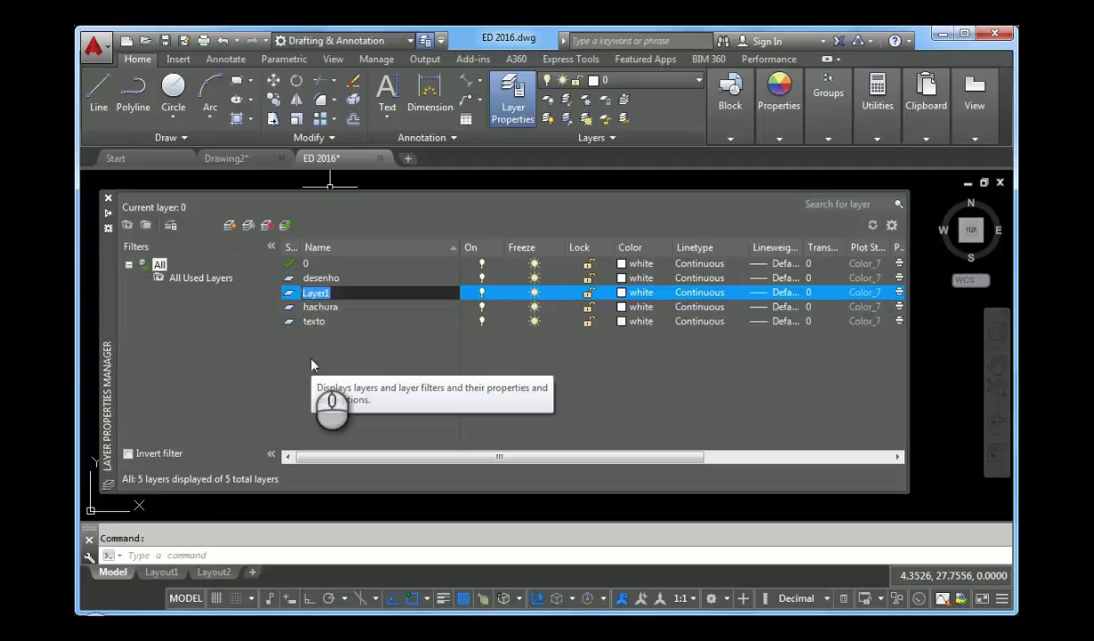
type("cotas")
key("Return")
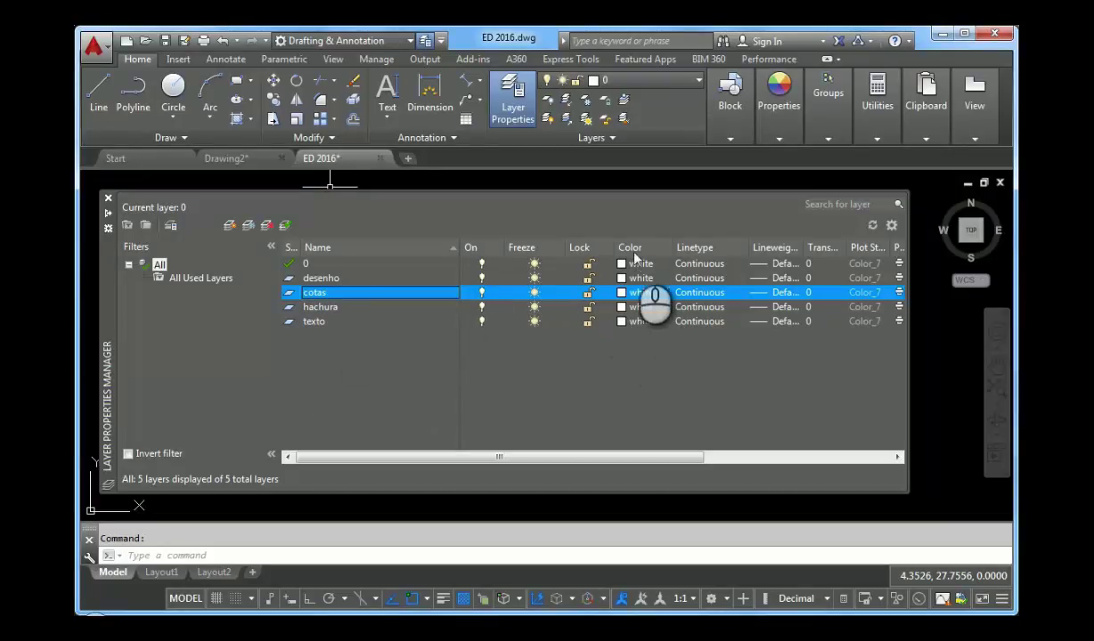
Set the colour of layer desenho to blue and of layer cotas to red.
left_click(621, 279)
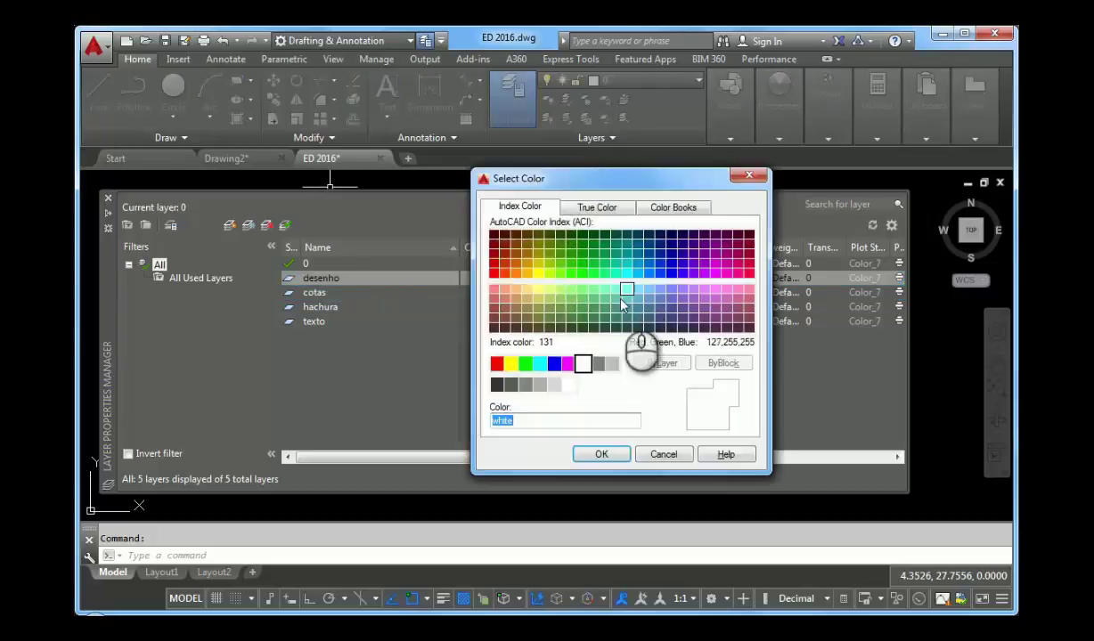
left_click(554, 364)
left_click(603, 456)
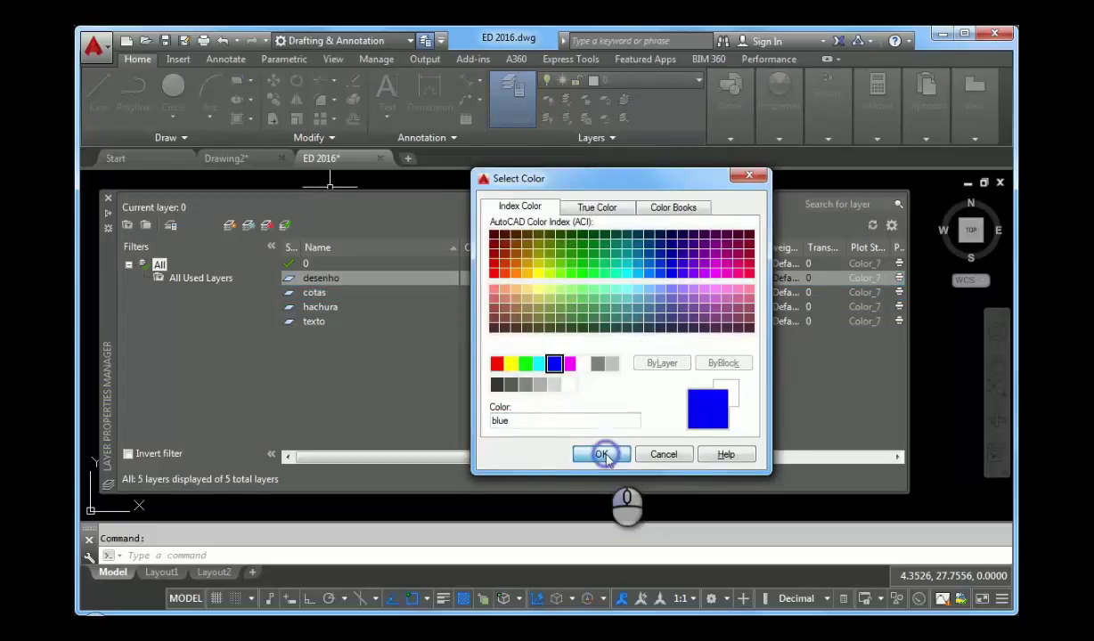
left_click(626, 294)
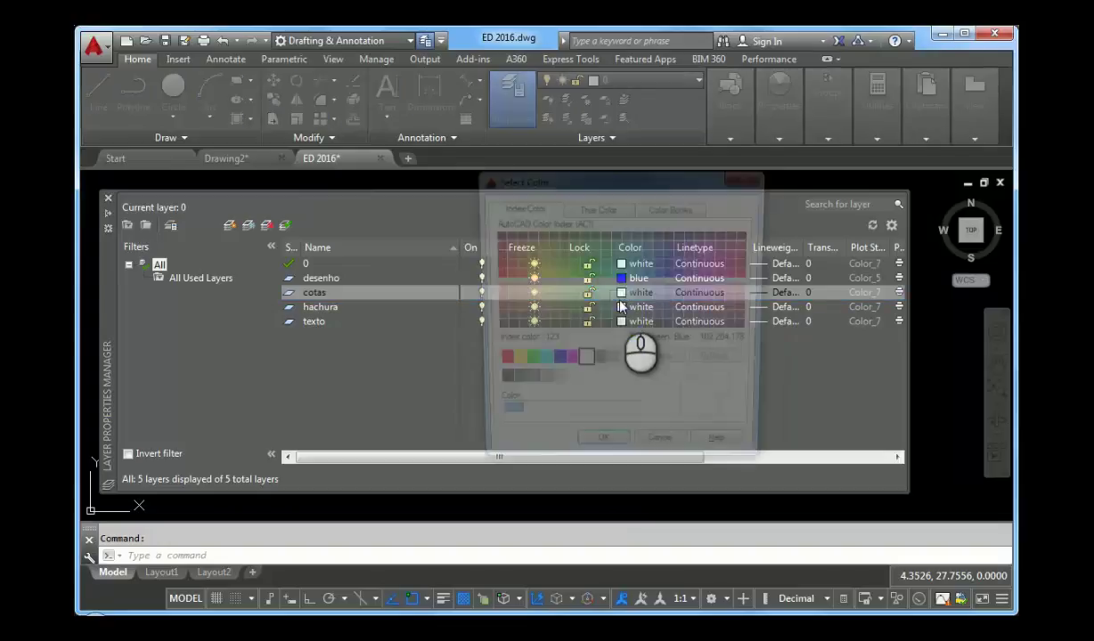
left_click(496, 363)
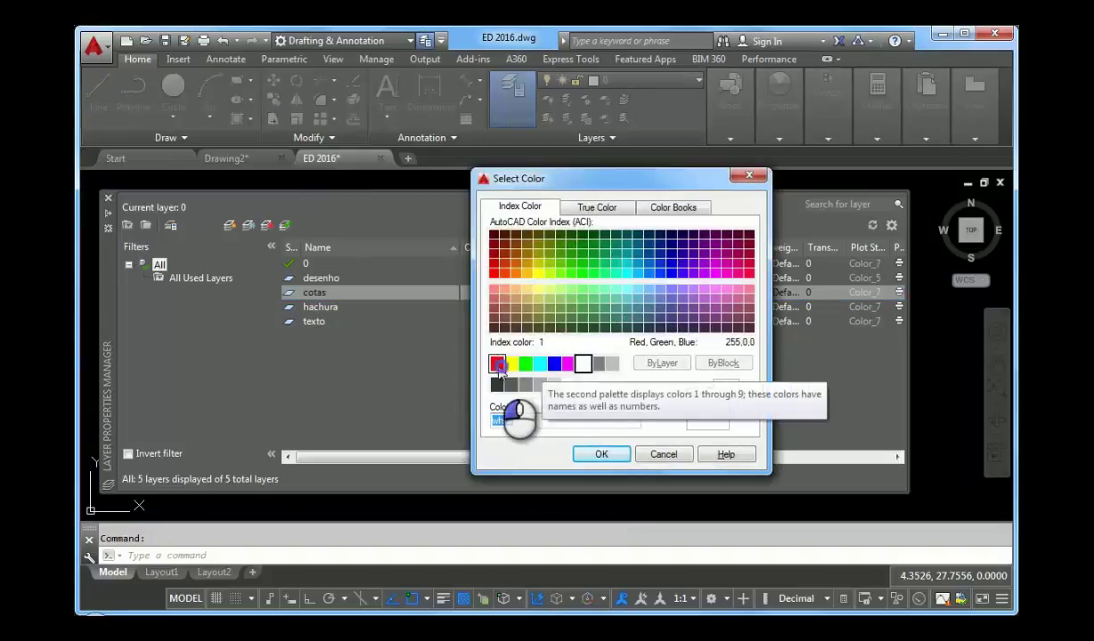
left_click(601, 454)
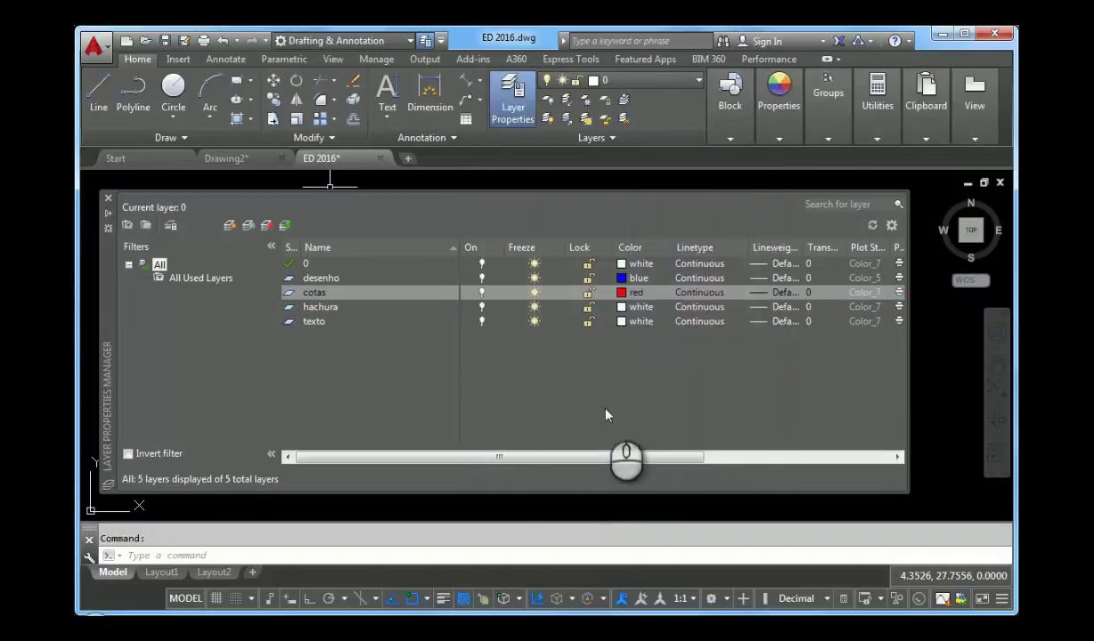
Set the colour of layer hachura to magenta and of layer texto to yellow.
left_click(630, 307)
left_click(567, 365)
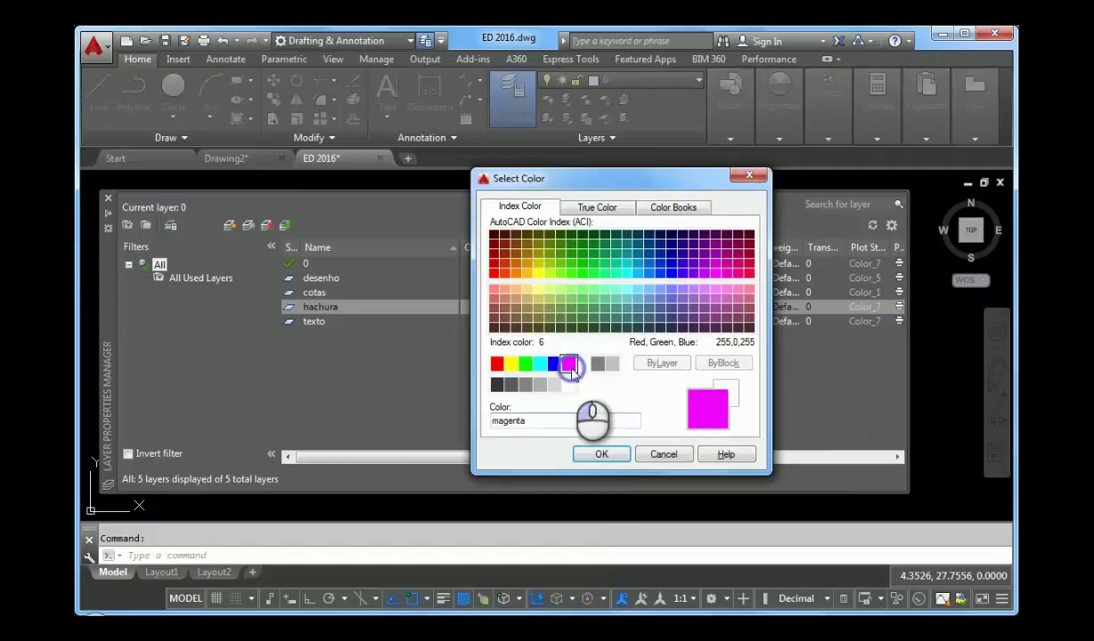
left_click(590, 452)
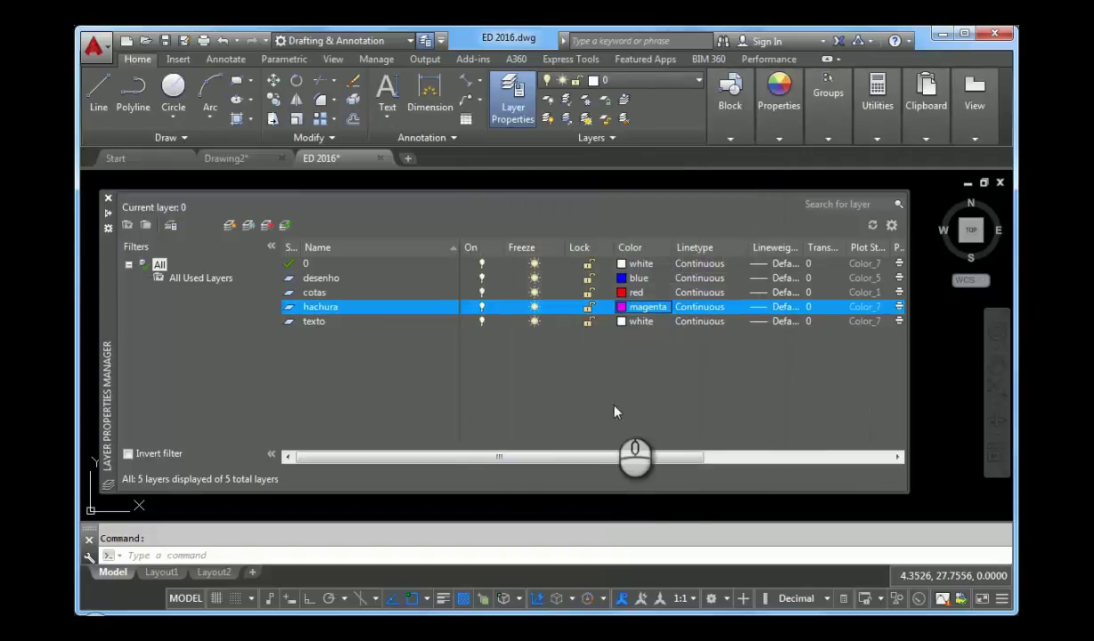
left_click(634, 321)
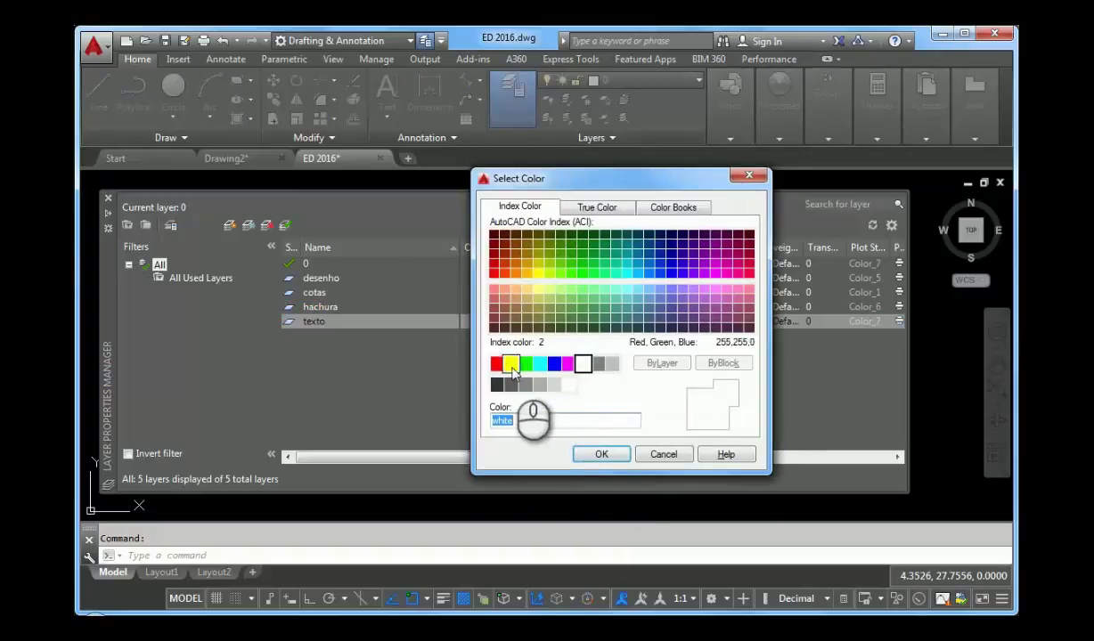
left_click(511, 363)
left_click(585, 452)
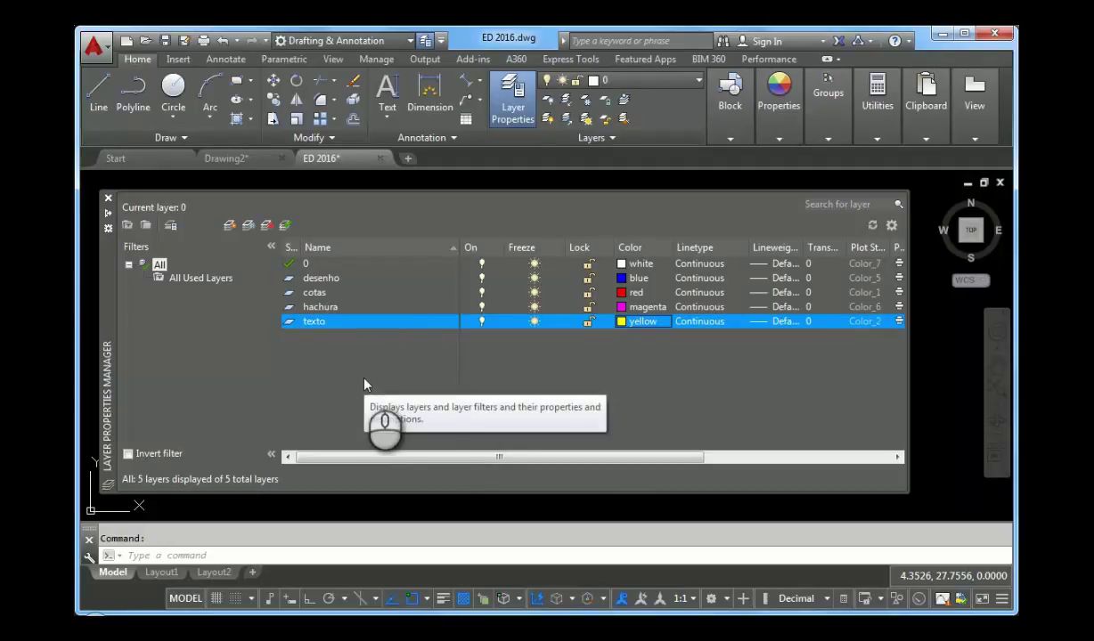
Make desenho the current layer.
left_click(339, 280)
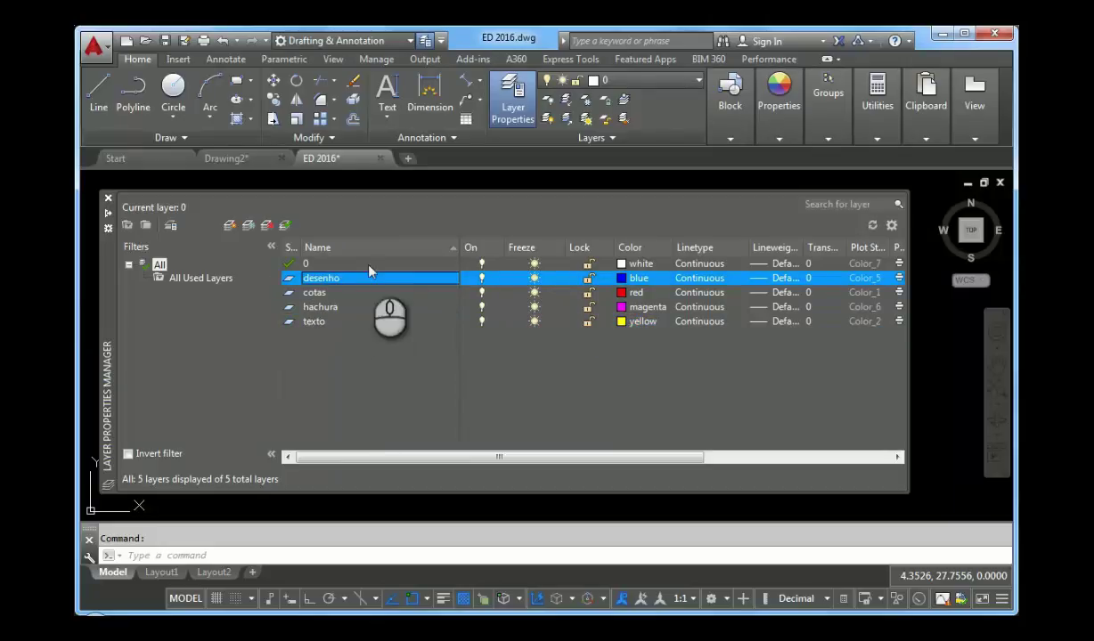
left_click(285, 228)
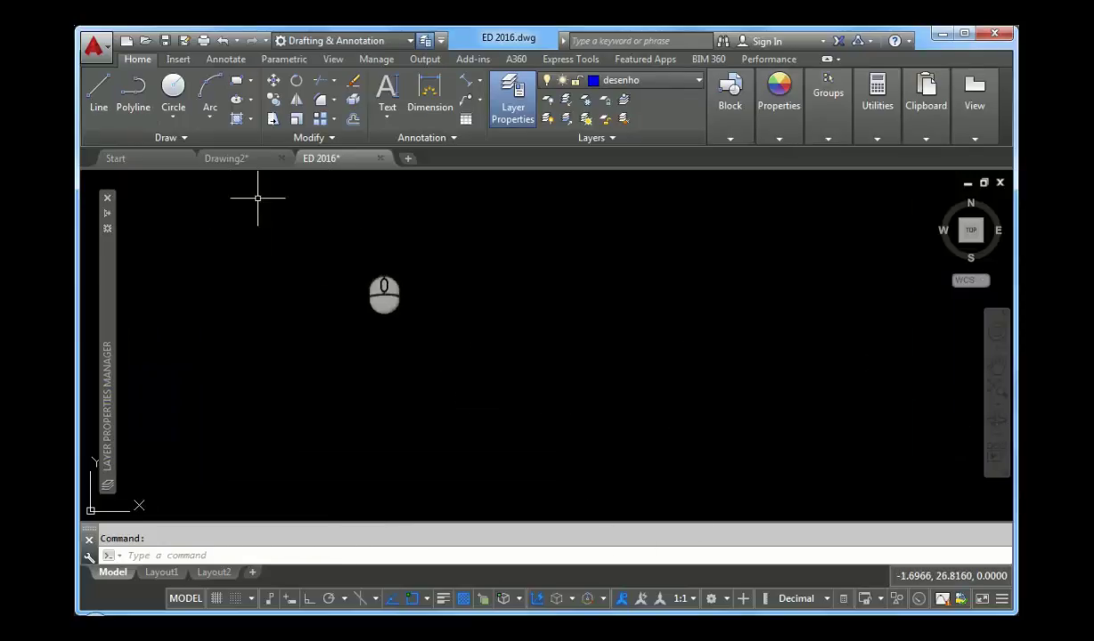
left_click(729, 98)
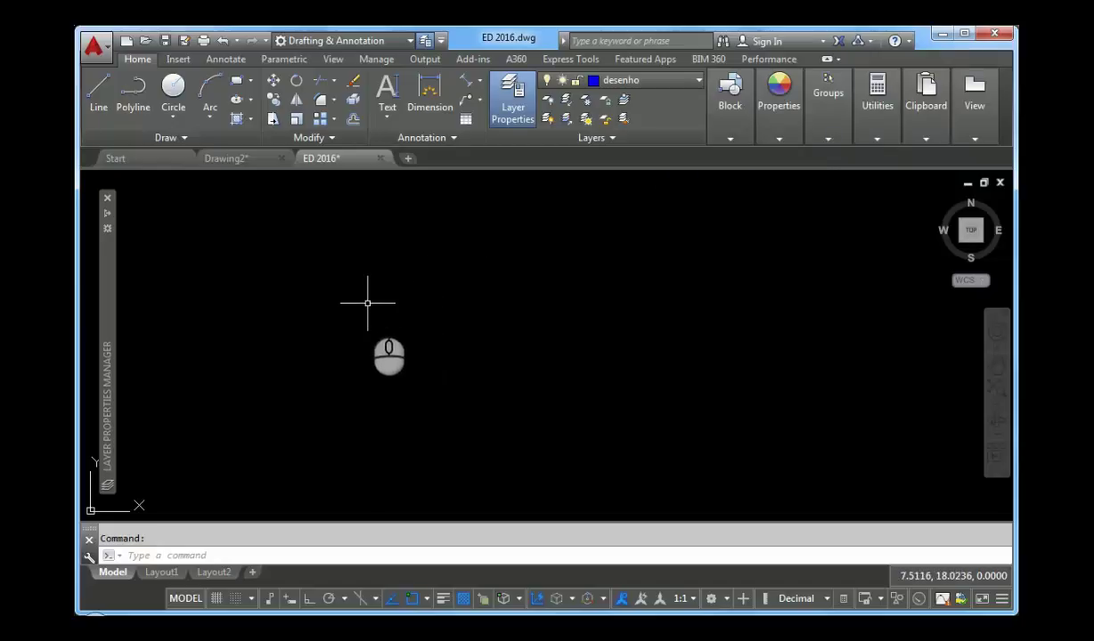
Draw a large horizontal rectangle by two opposite corners in the middle of the drawing area.
left_click(250, 83)
left_click(267, 106)
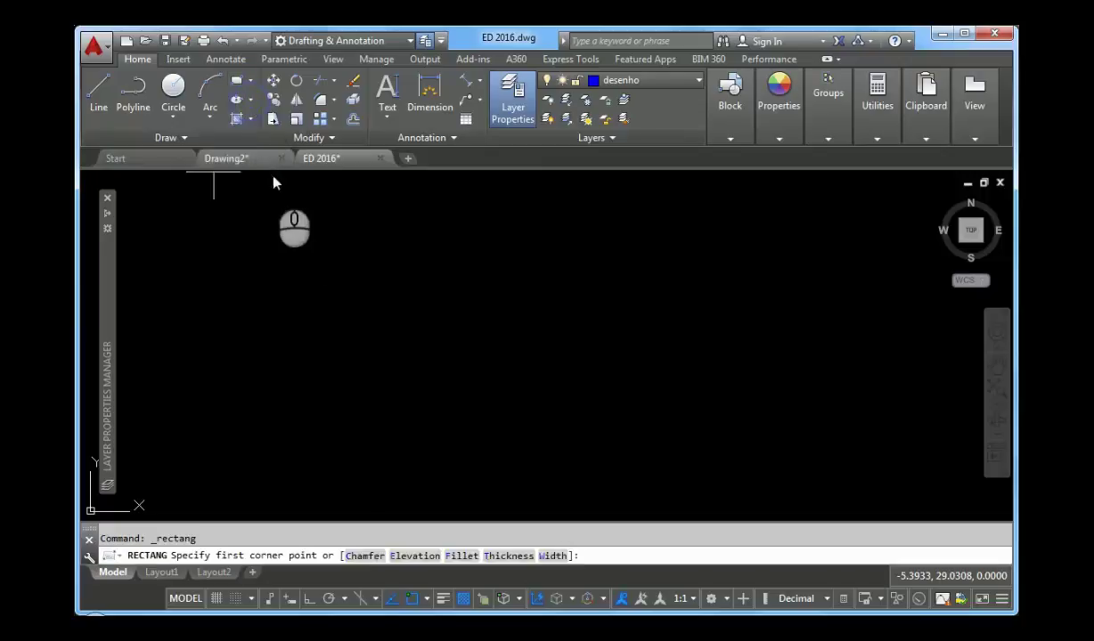
left_click(302, 220)
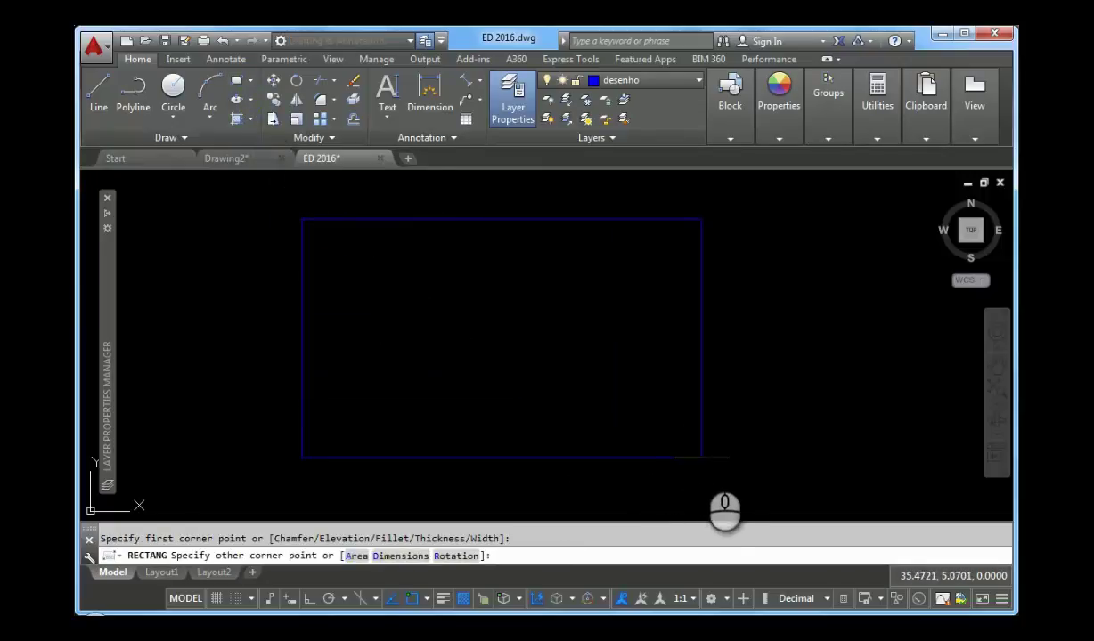
left_click(707, 467)
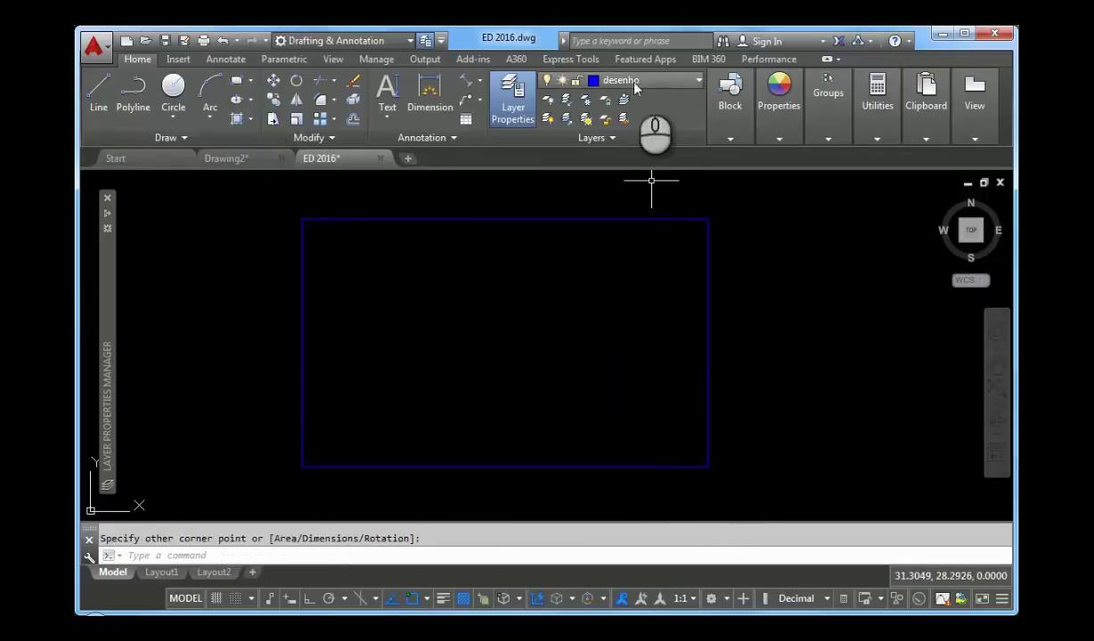
Draw a circle inside the rectangle, centred near its middle and clear of all four edges.
left_click(173, 89)
left_click(495, 334)
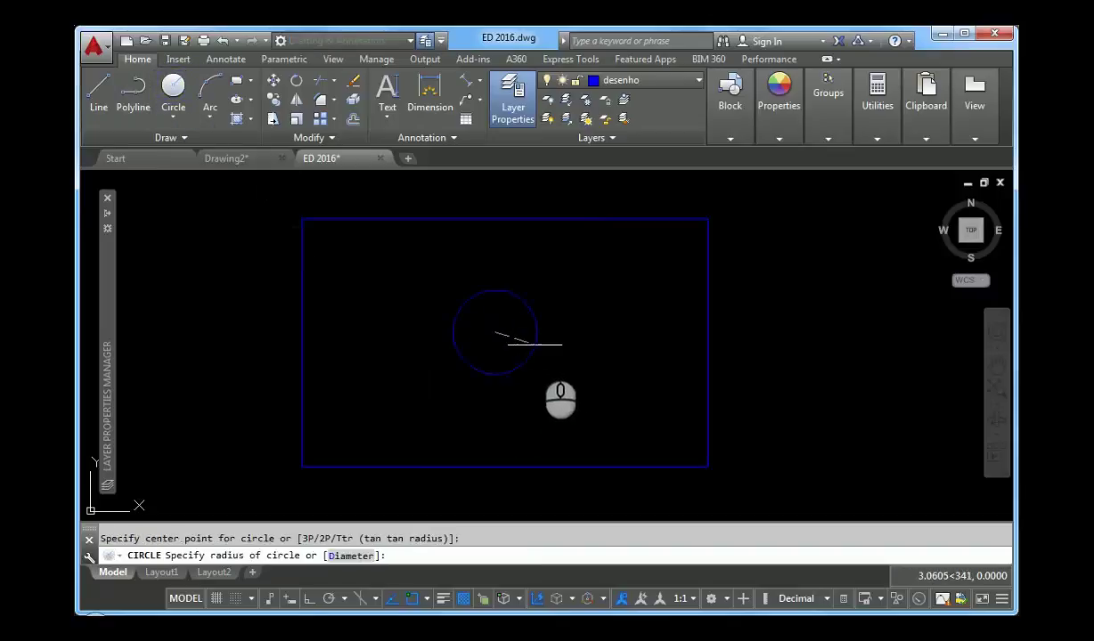
left_click(568, 347)
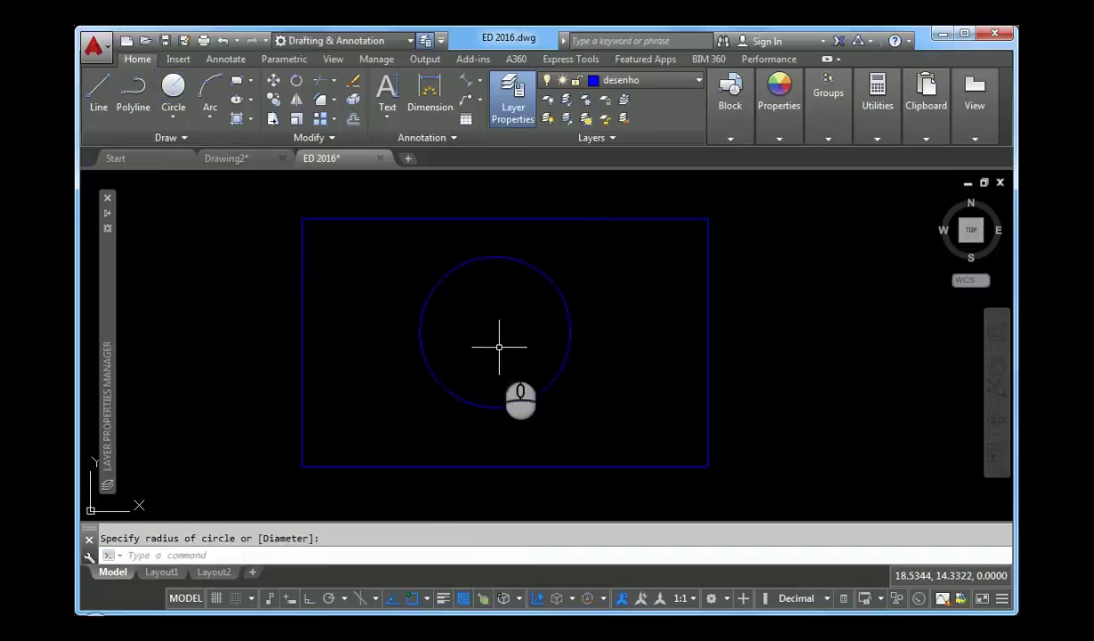
Hatch the area between the rectangle and the circle on layer hachura, continuing despite the open boundary.
left_click(699, 81)
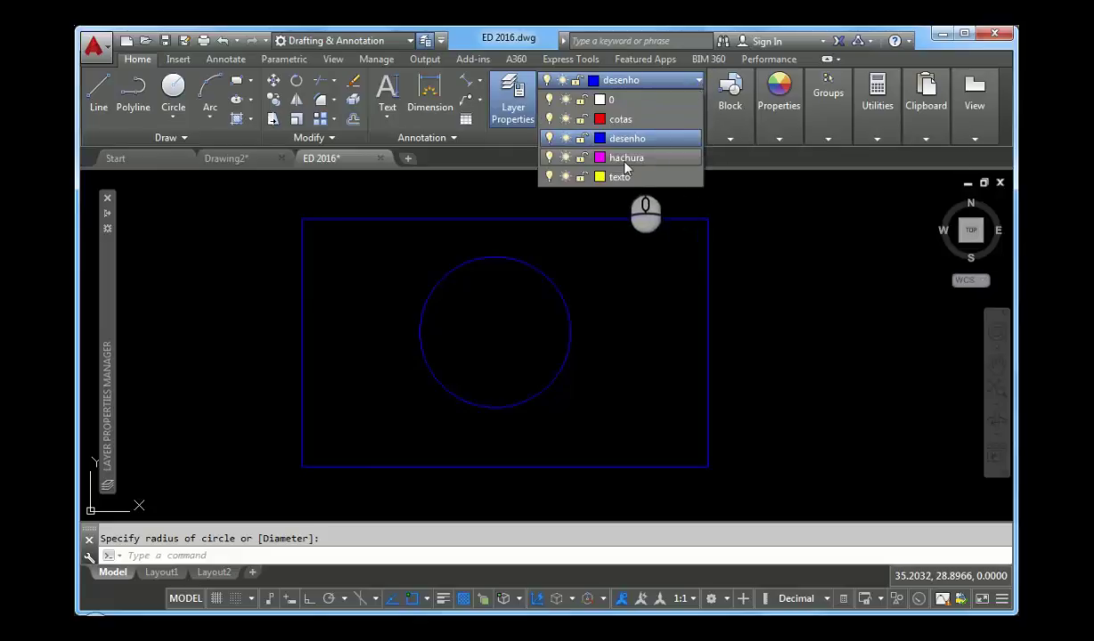
left_click(626, 158)
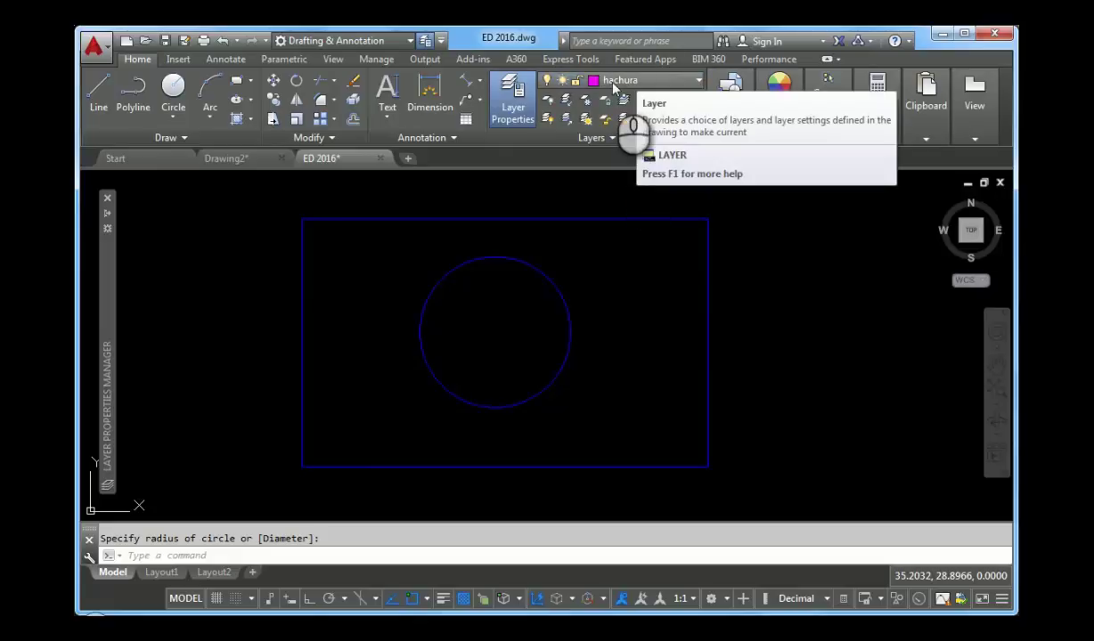
left_click(250, 126)
left_click(255, 149)
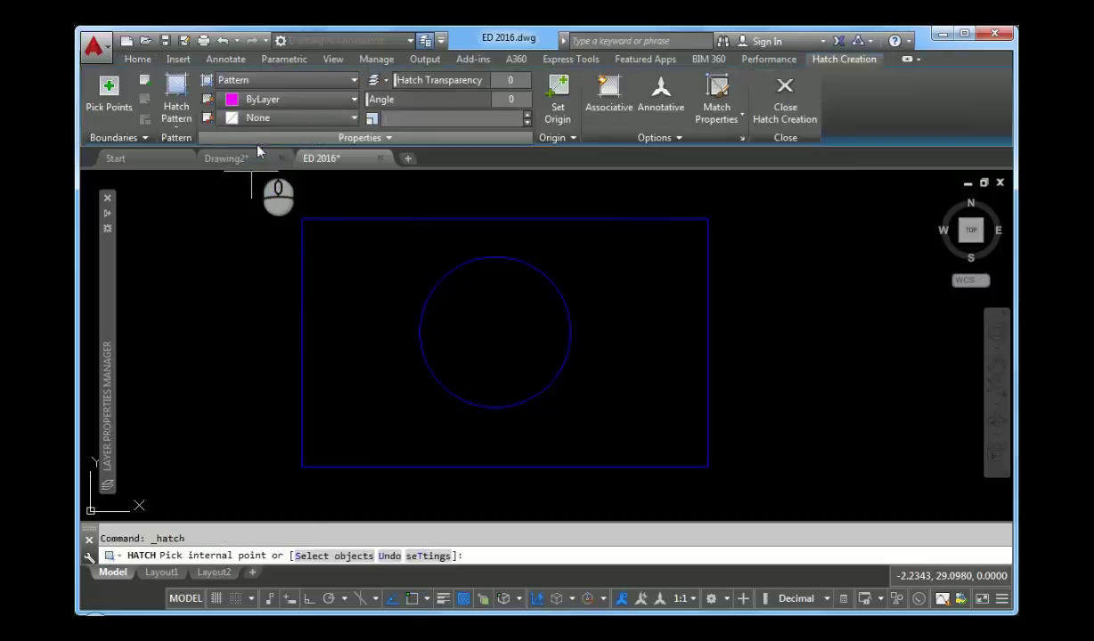
left_click(357, 289)
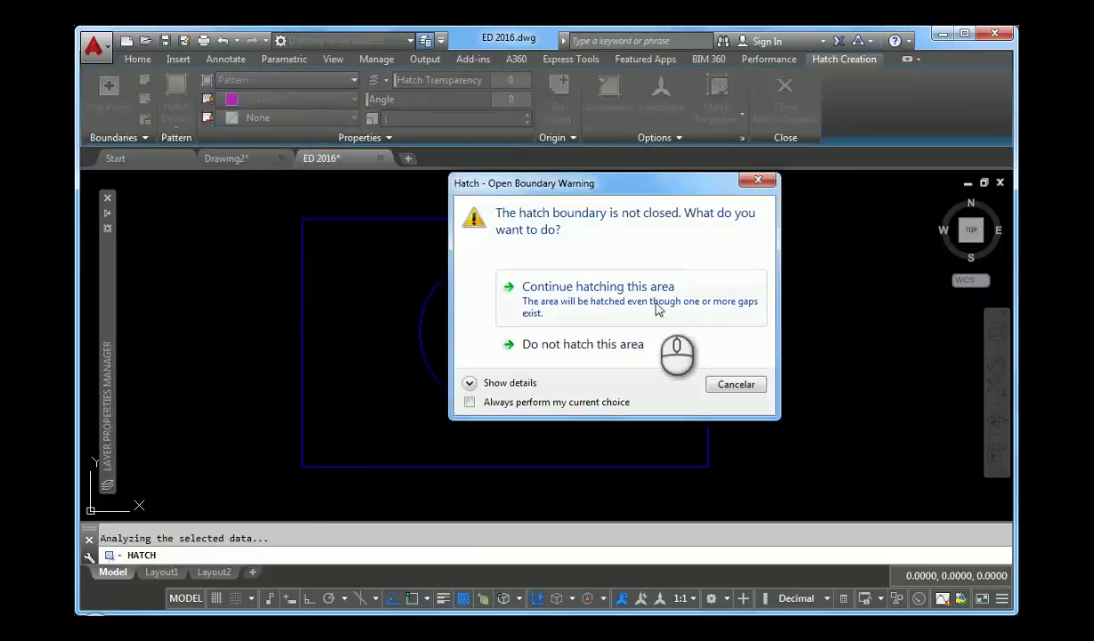
left_click(654, 292)
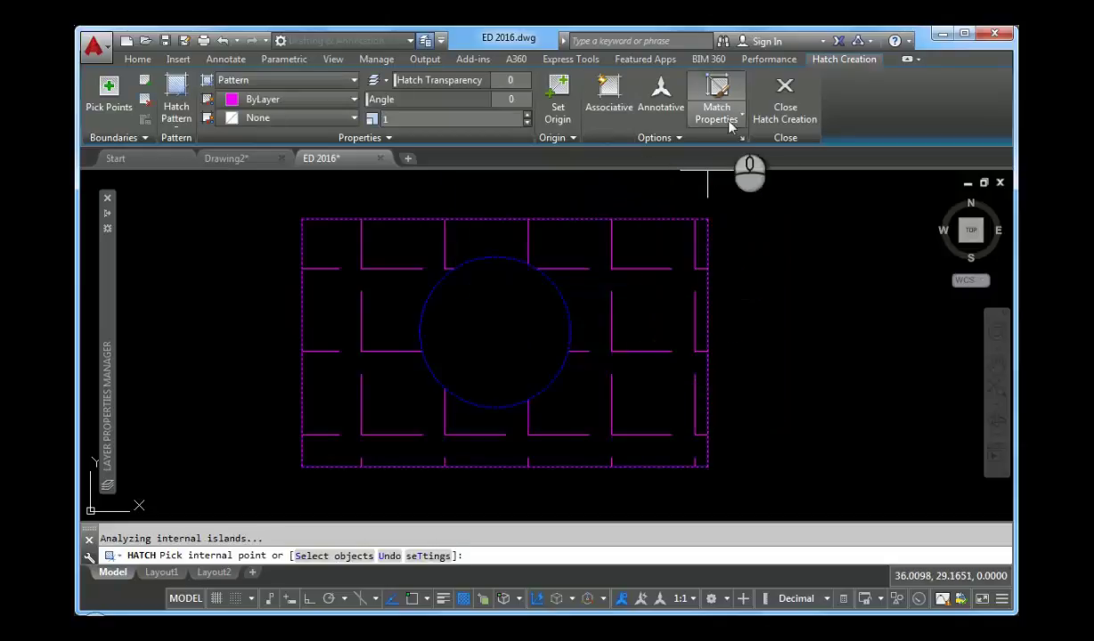
left_click(784, 114)
mouse_move(780, 111)
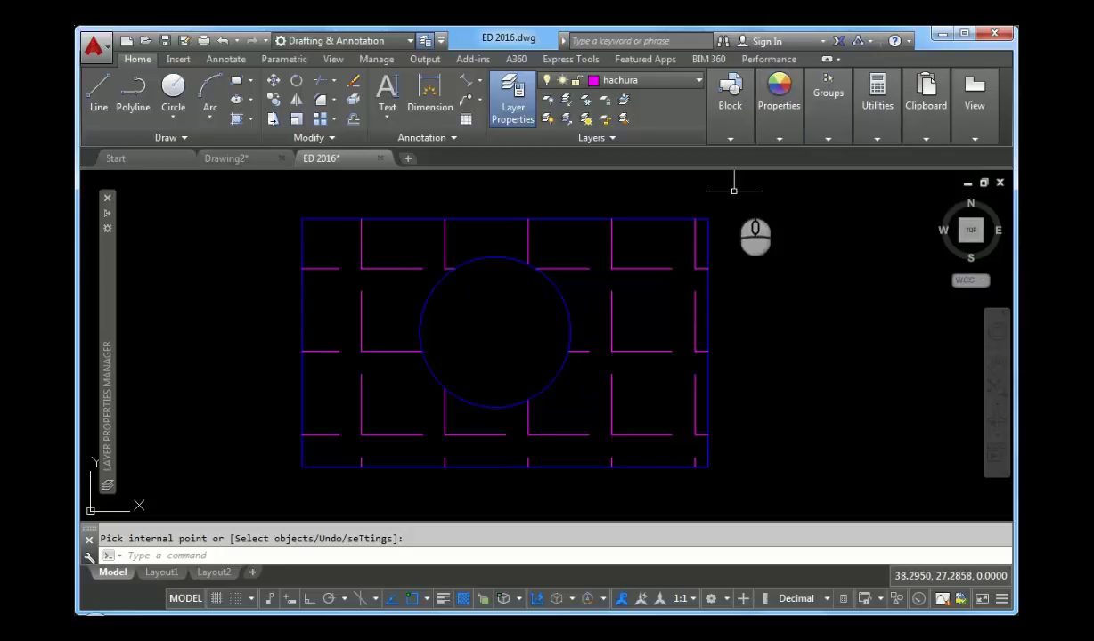
Place single-line text reading "layer" and "texto" on two lines inside the circle on layer texto, with rotation 0.
left_click(700, 81)
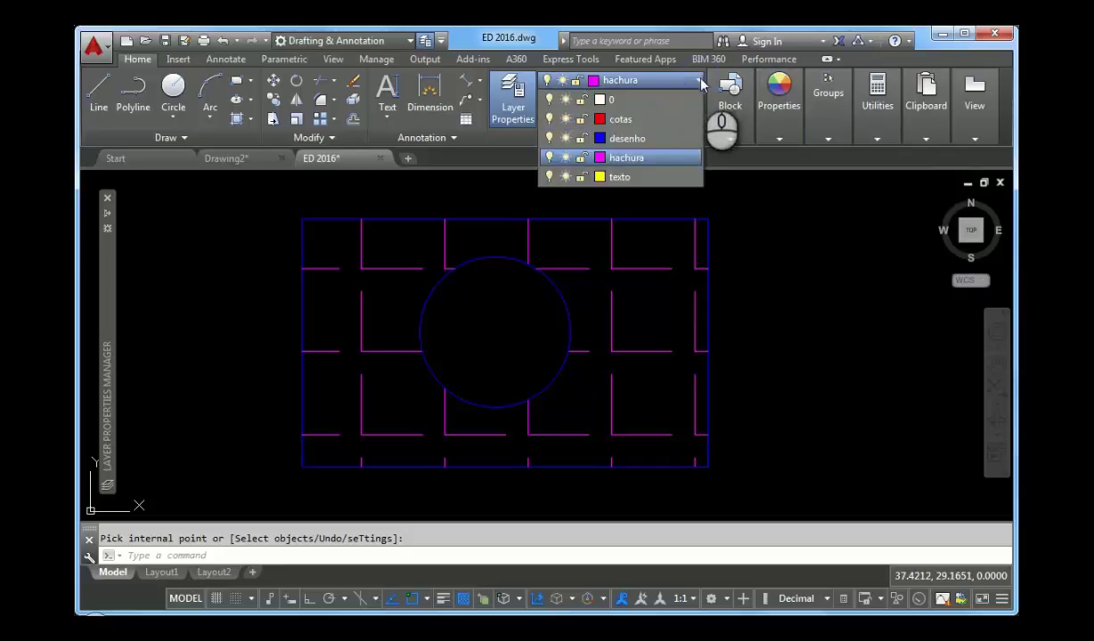
left_click(590, 175)
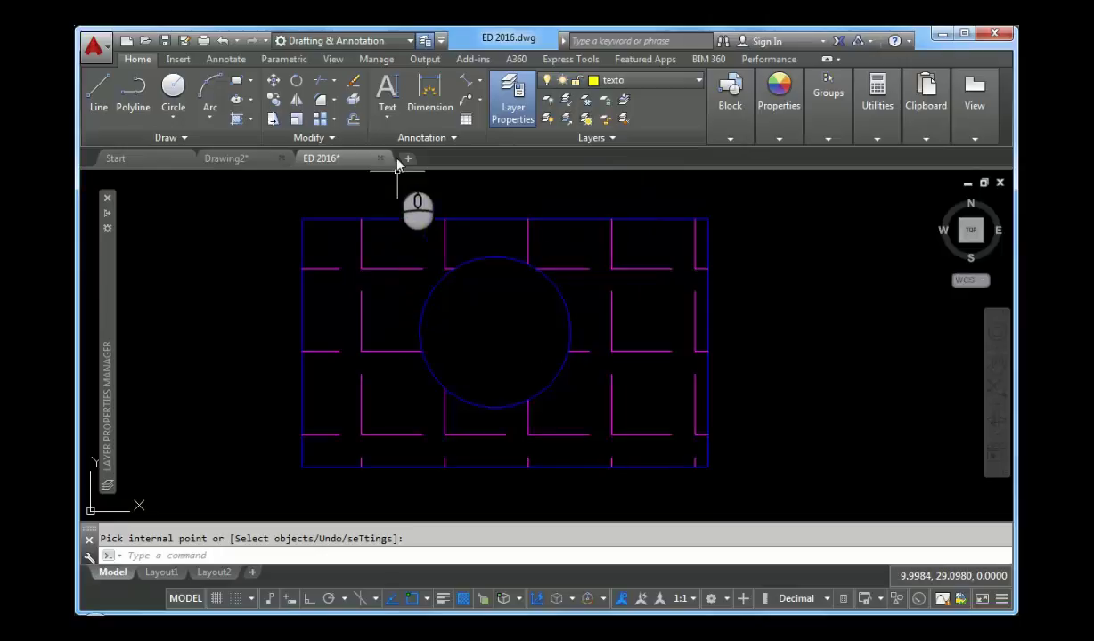
left_click(392, 114)
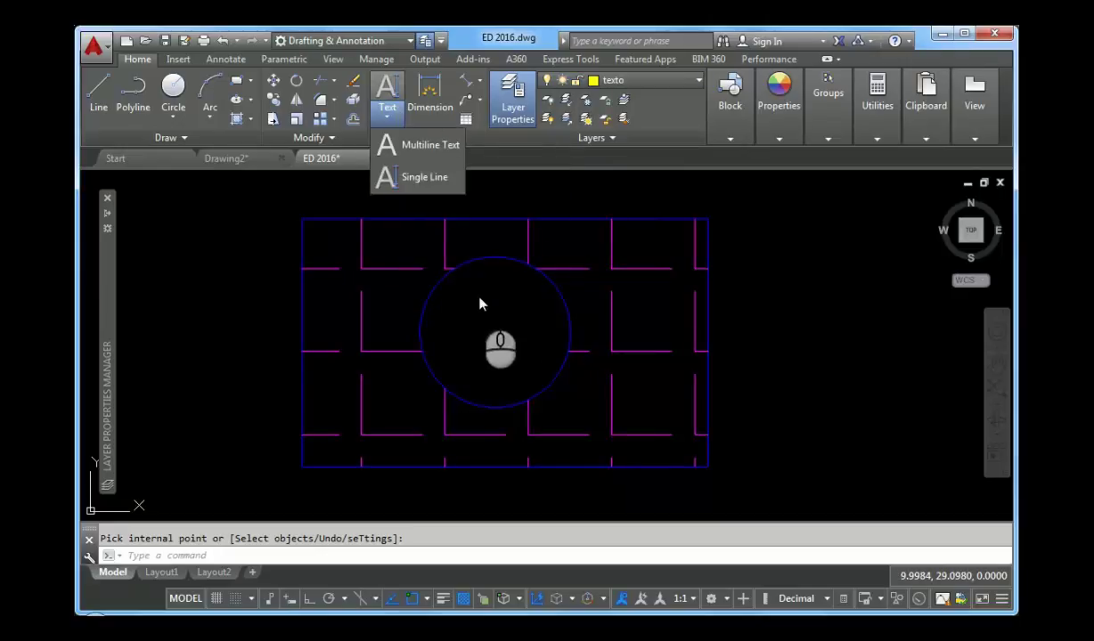
left_click(426, 177)
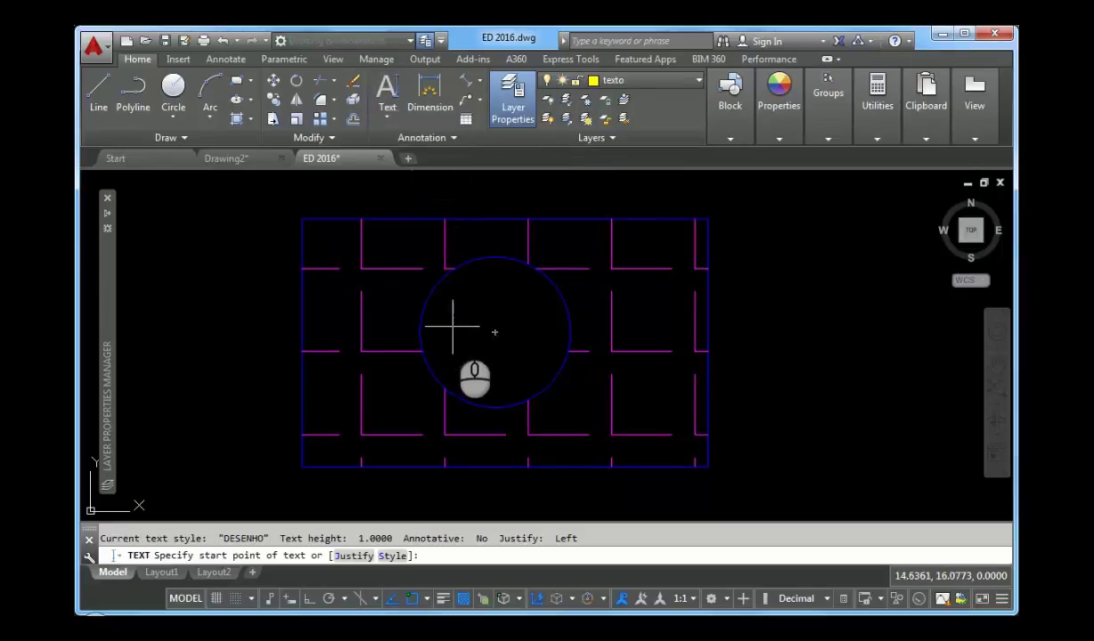
left_click(458, 323)
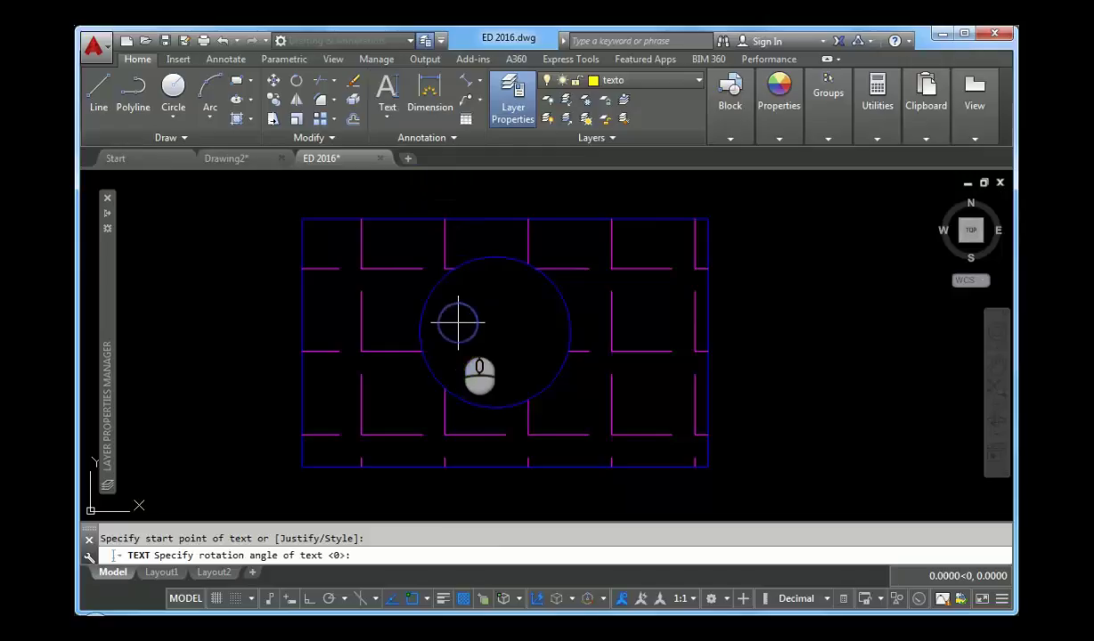
key("Return")
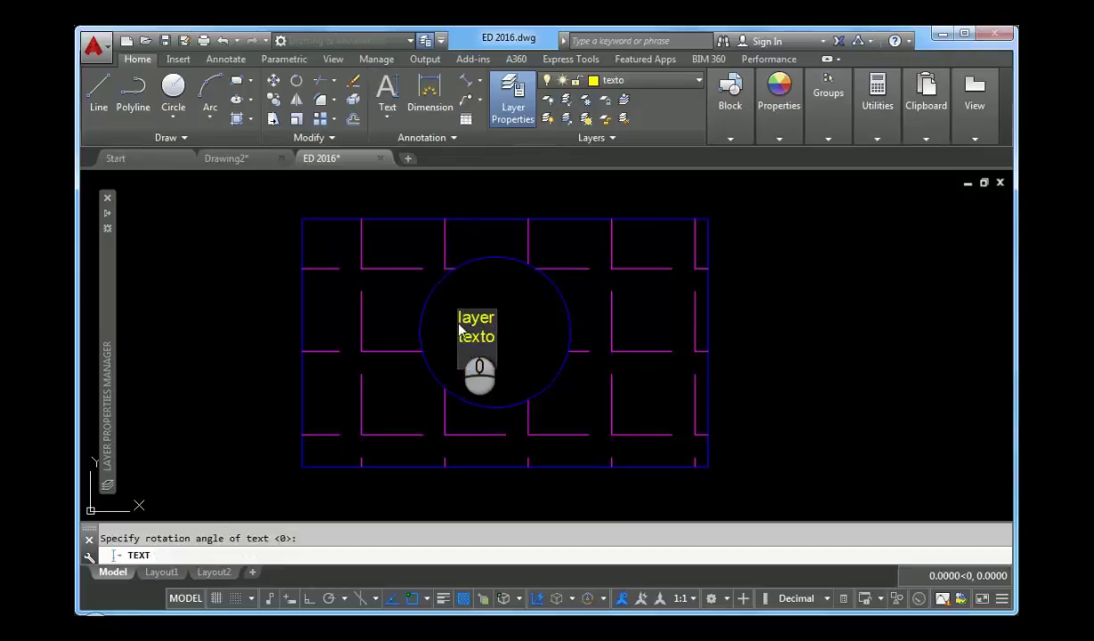
key("Return")
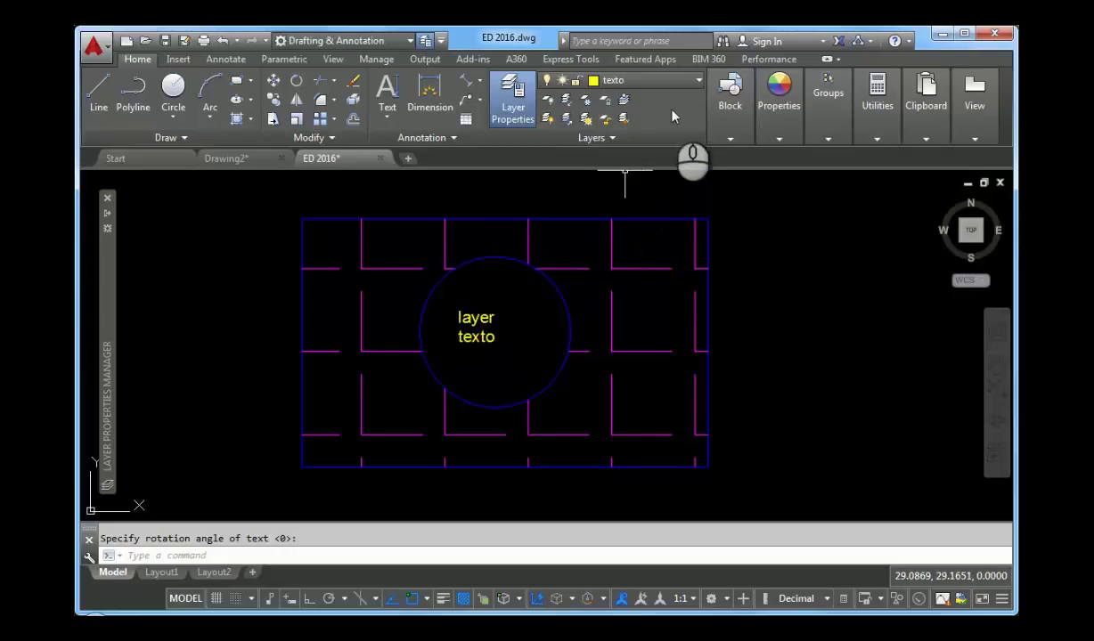
Make cotas the current layer and dimension the rectangle's top edge, with the dimension line just above it.
left_click(700, 81)
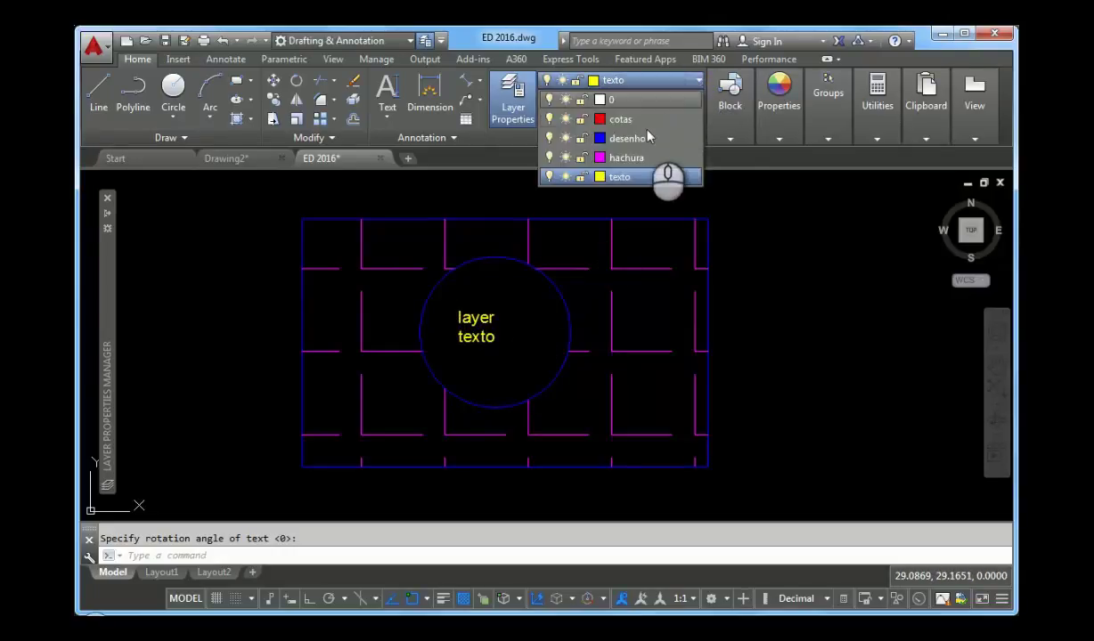
left_click(649, 120)
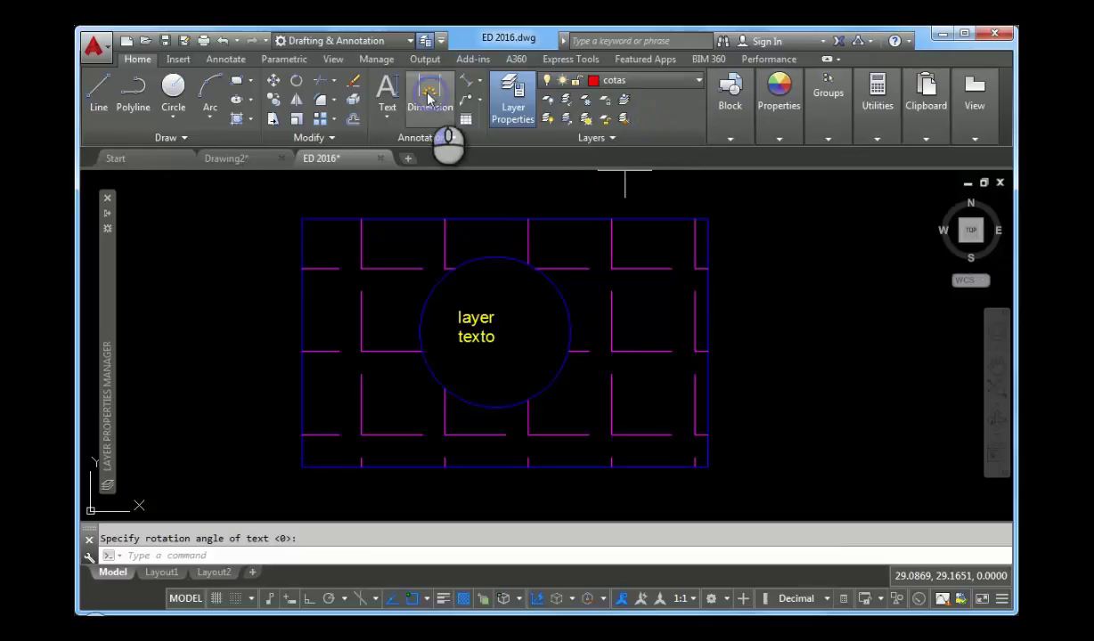
left_click(430, 92)
left_click(303, 219)
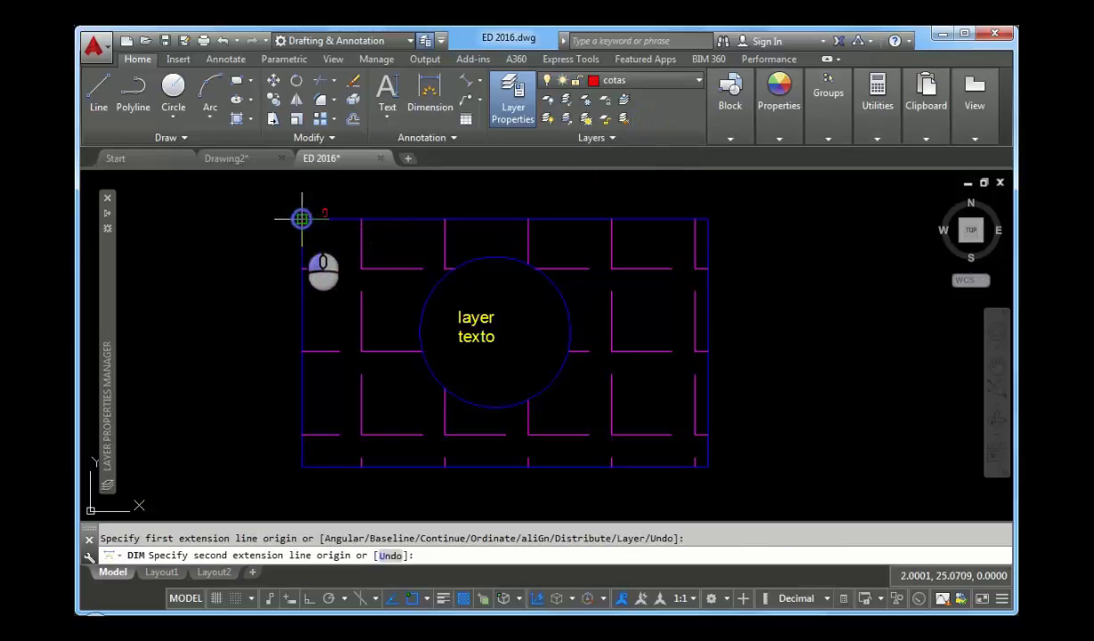
left_click(707, 219)
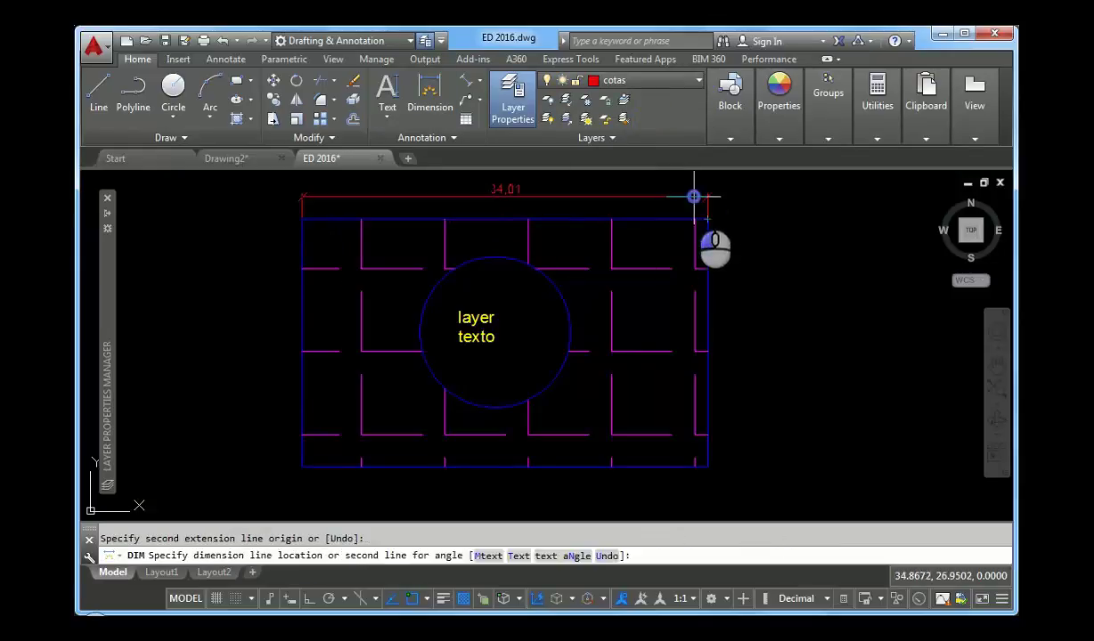
left_click(693, 196)
Dimension the rectangle's right edge from corner to corner, with the dimension line just outside it, and end the command.
left_click(426, 105)
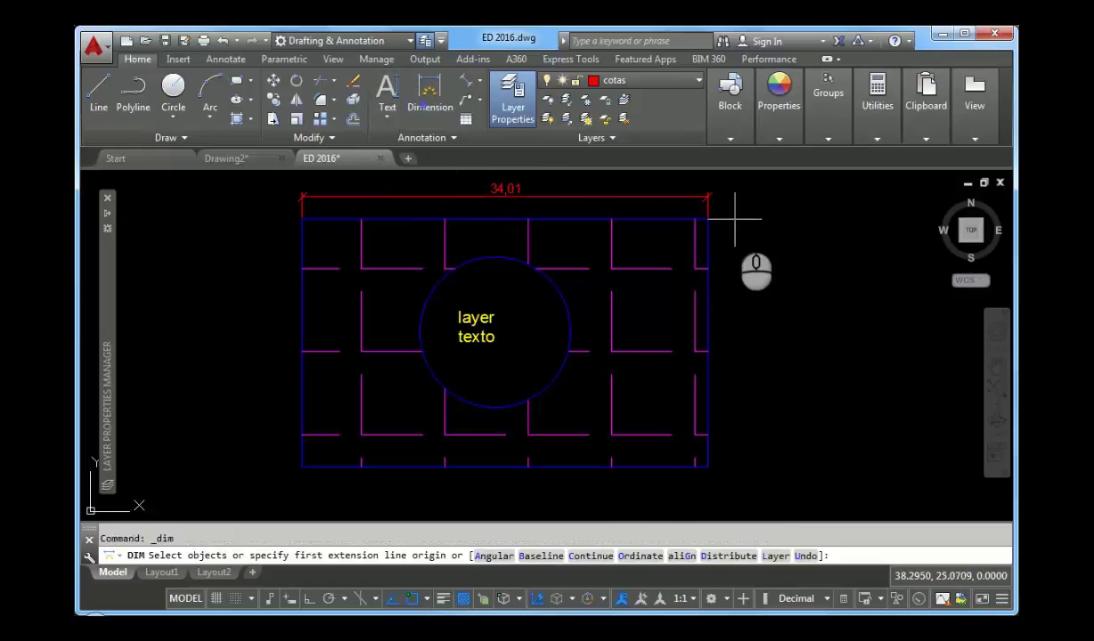
left_click(706, 219)
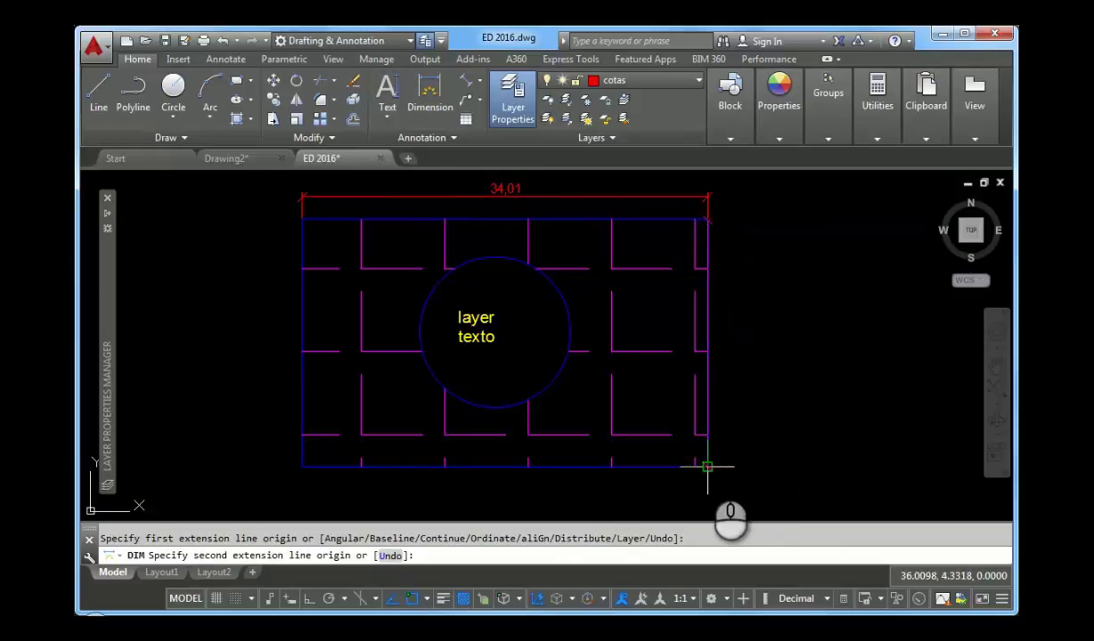
left_click(708, 465)
left_click(739, 442)
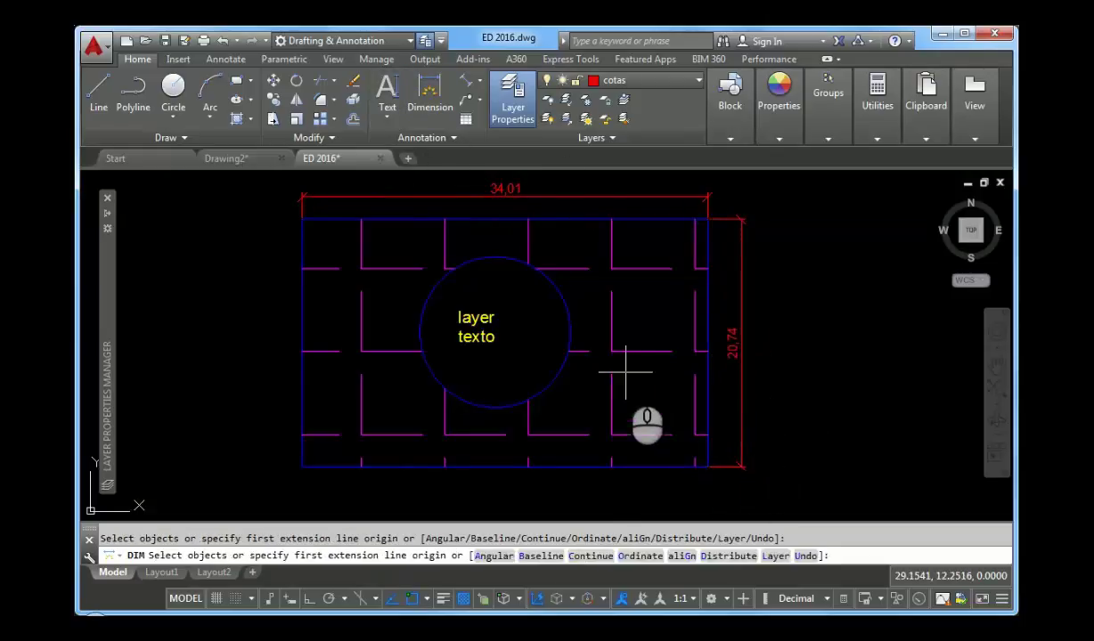
key("Return")
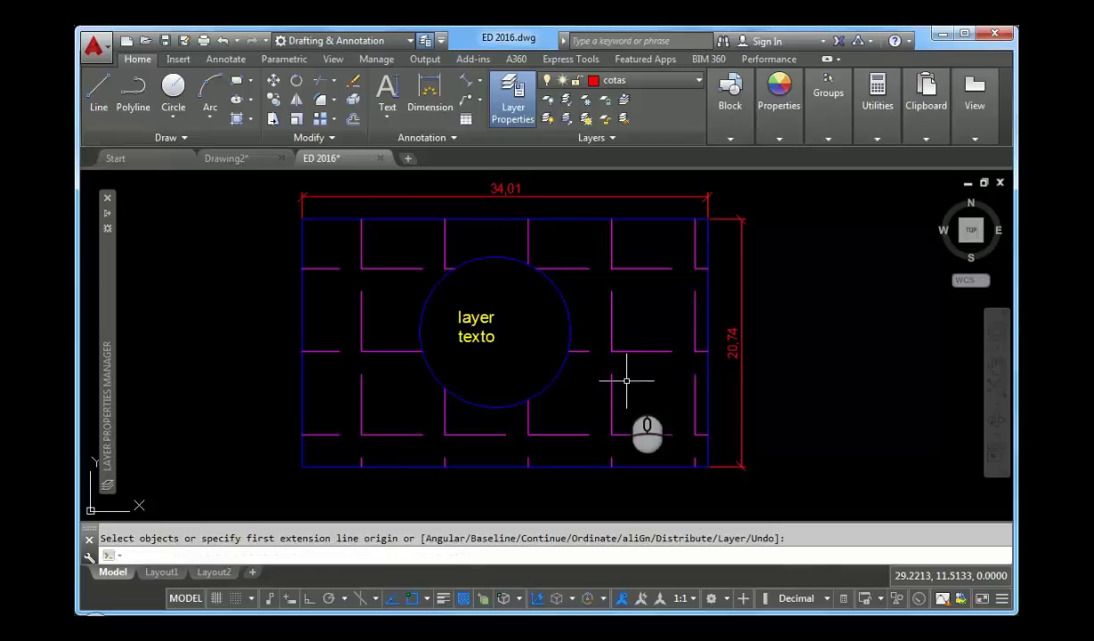
middle_click_drag(630, 376, 646, 386)
scroll(643, 380, "up", 1)
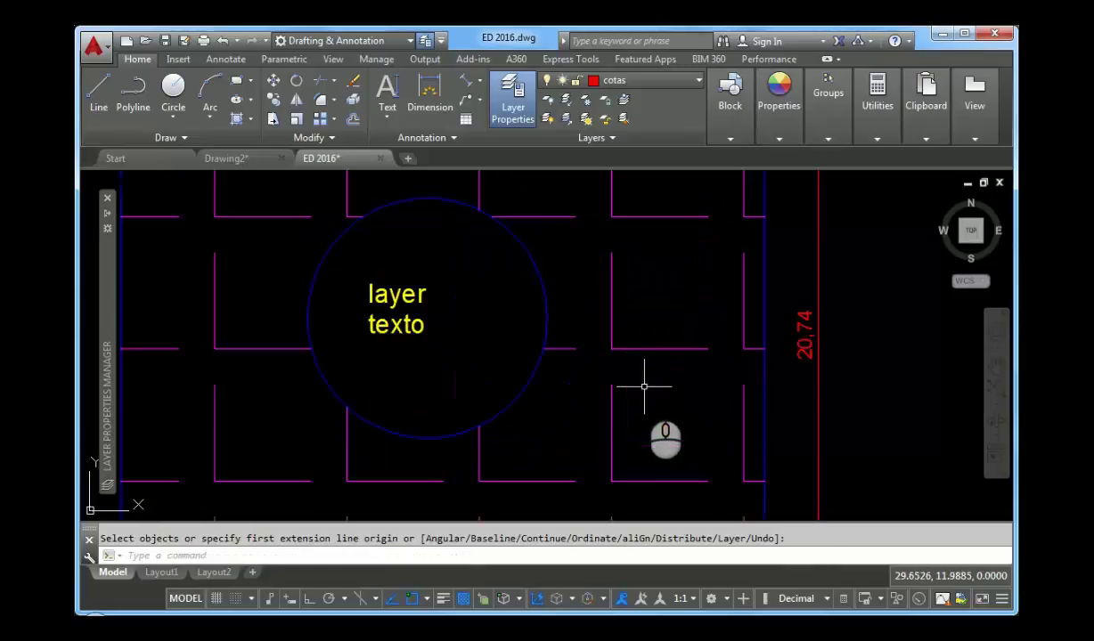
scroll(644, 386, "down", 3)
scroll(644, 385, "up", 2)
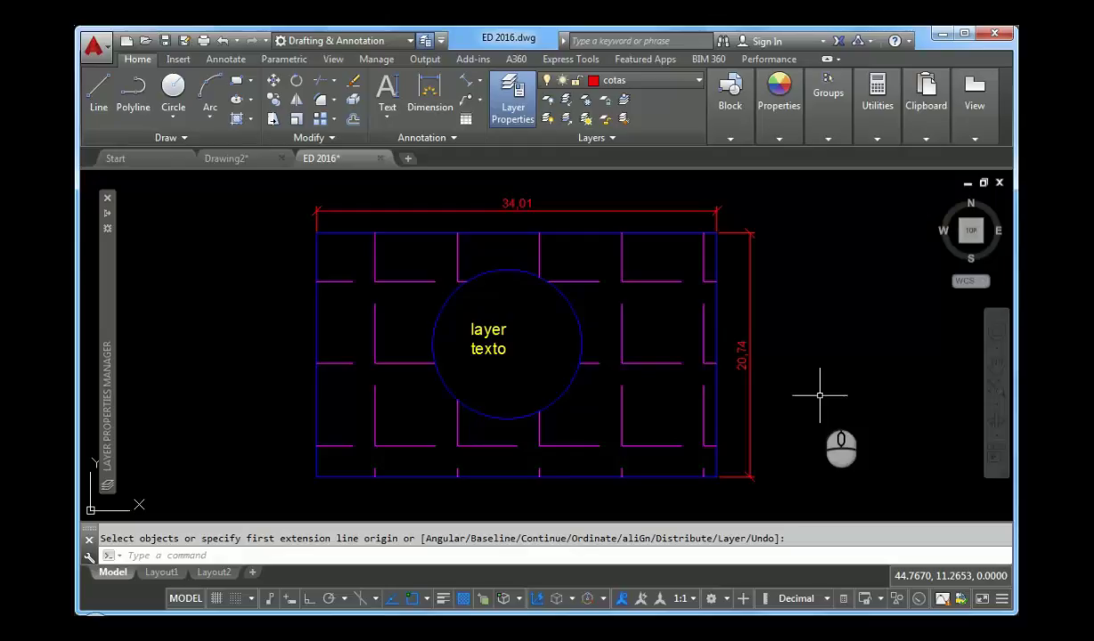
left_click(730, 138)
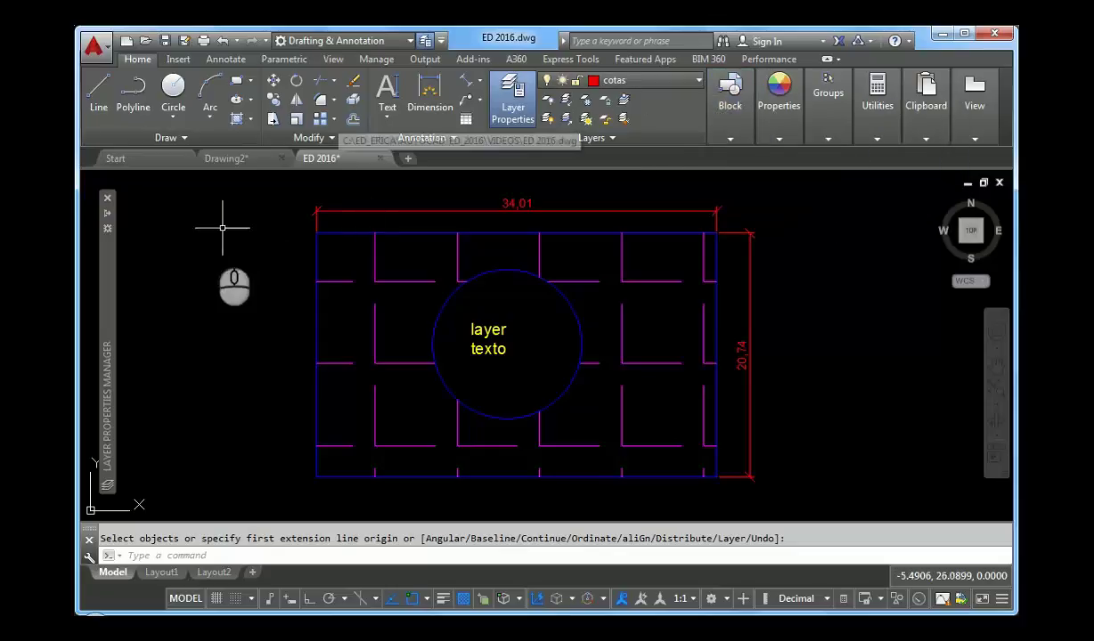
Turn off layer texto and freeze layer hachura to hide the text and the hatch.
mouse_move(107, 318)
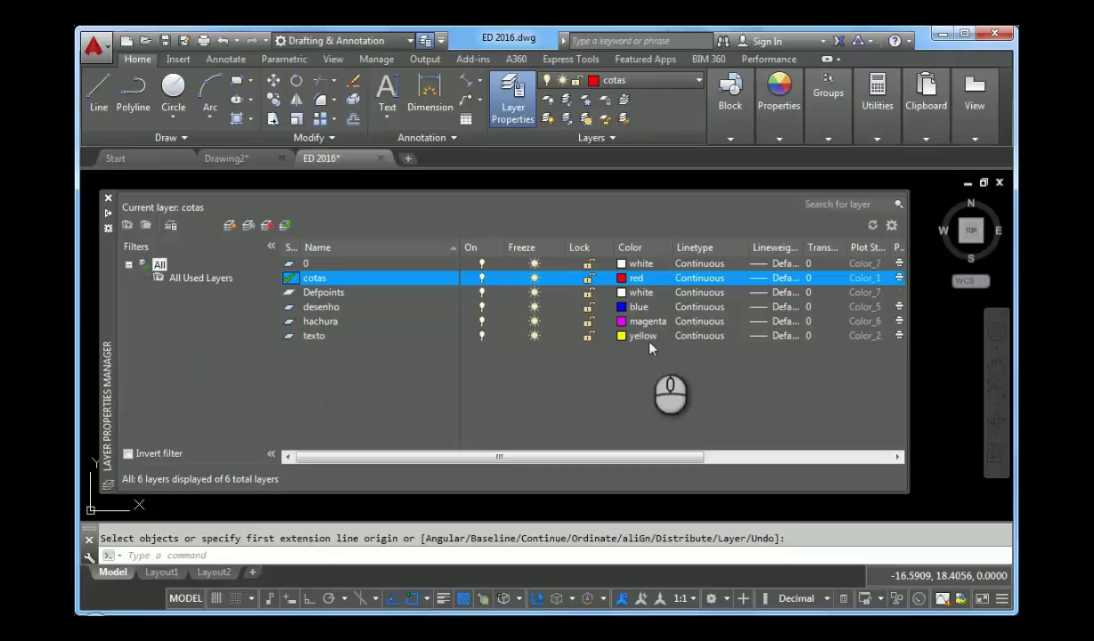
left_click(482, 339)
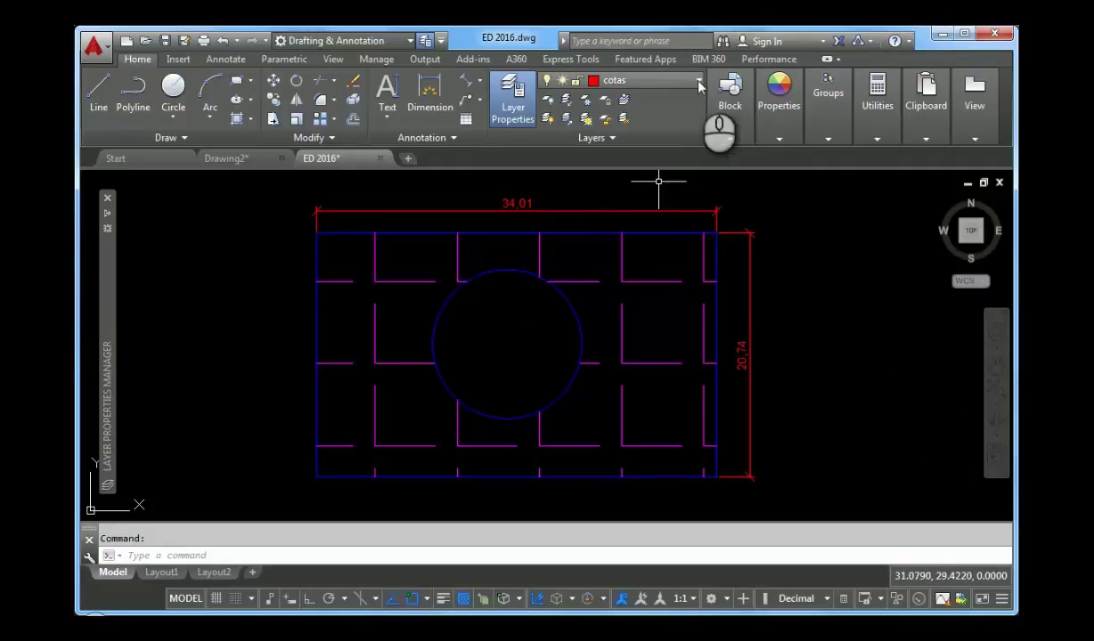
left_click(700, 81)
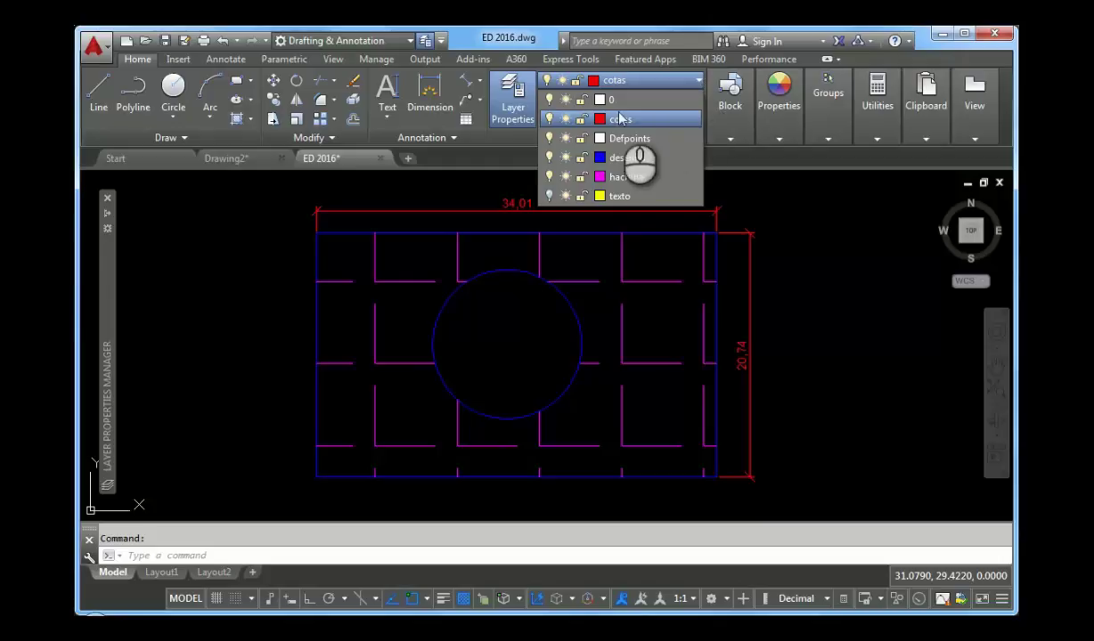
left_click(566, 180)
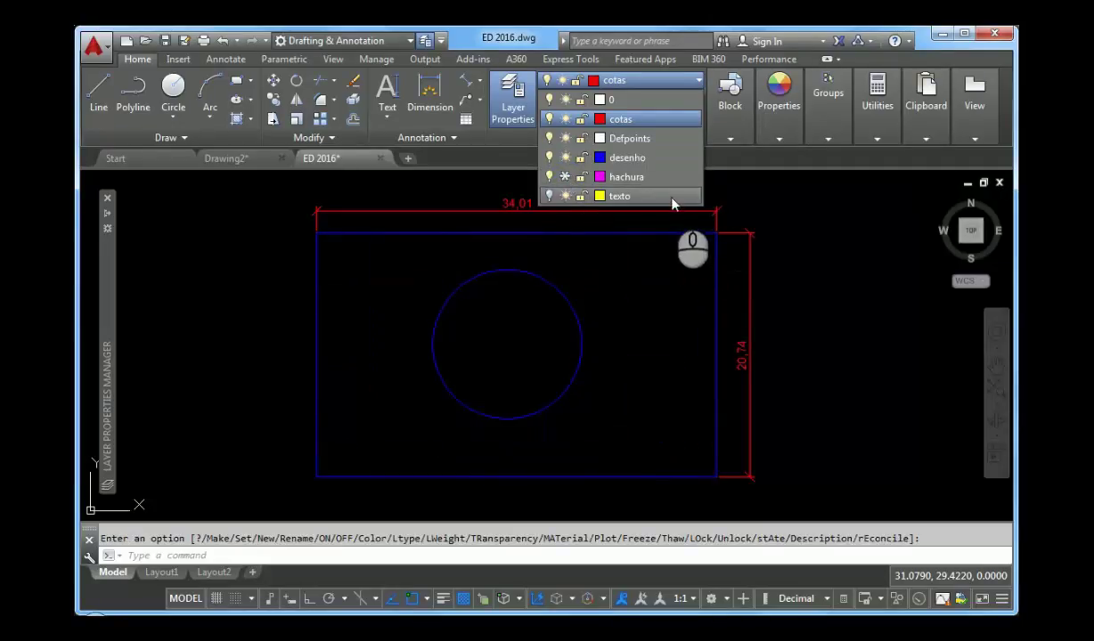
left_click(817, 372)
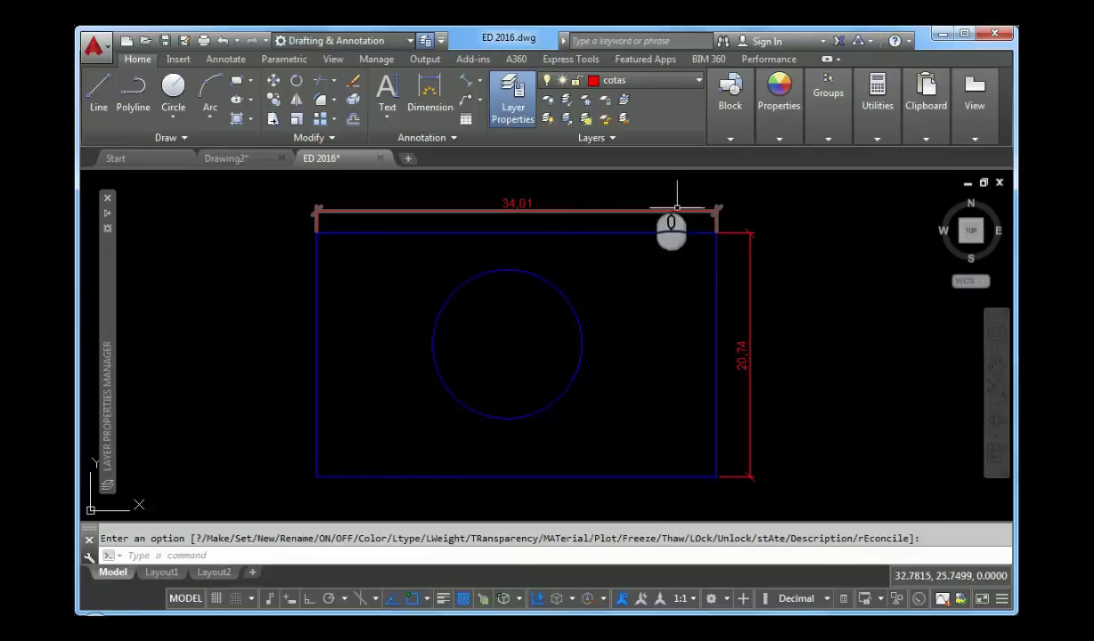
Try to turn off the current layer cotas, choosing to keep the current layer on.
left_click(699, 84)
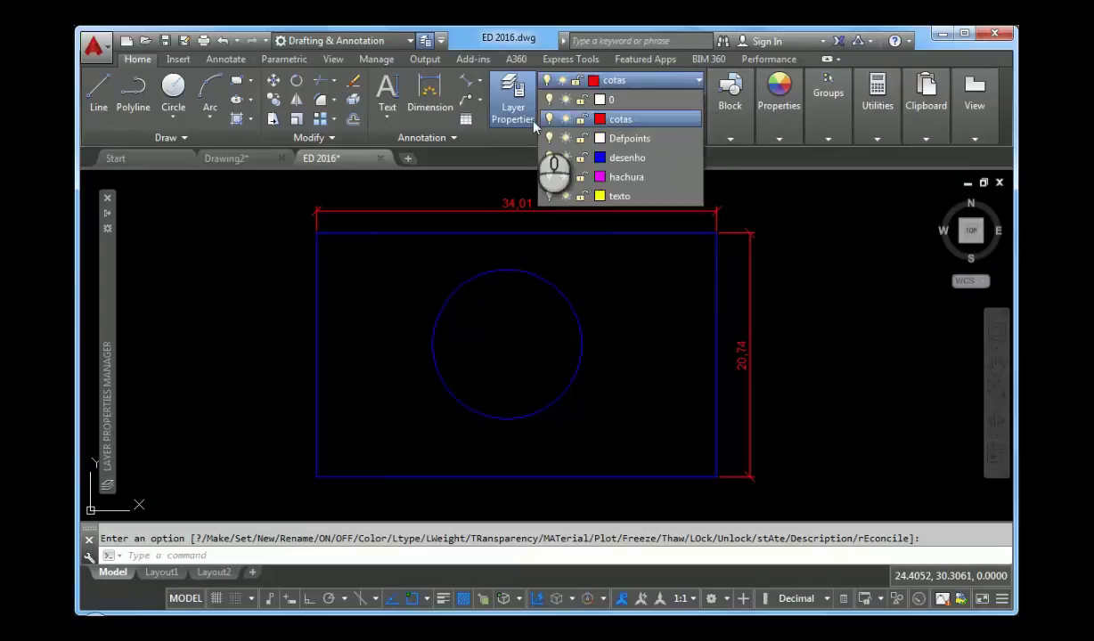
left_click(547, 123)
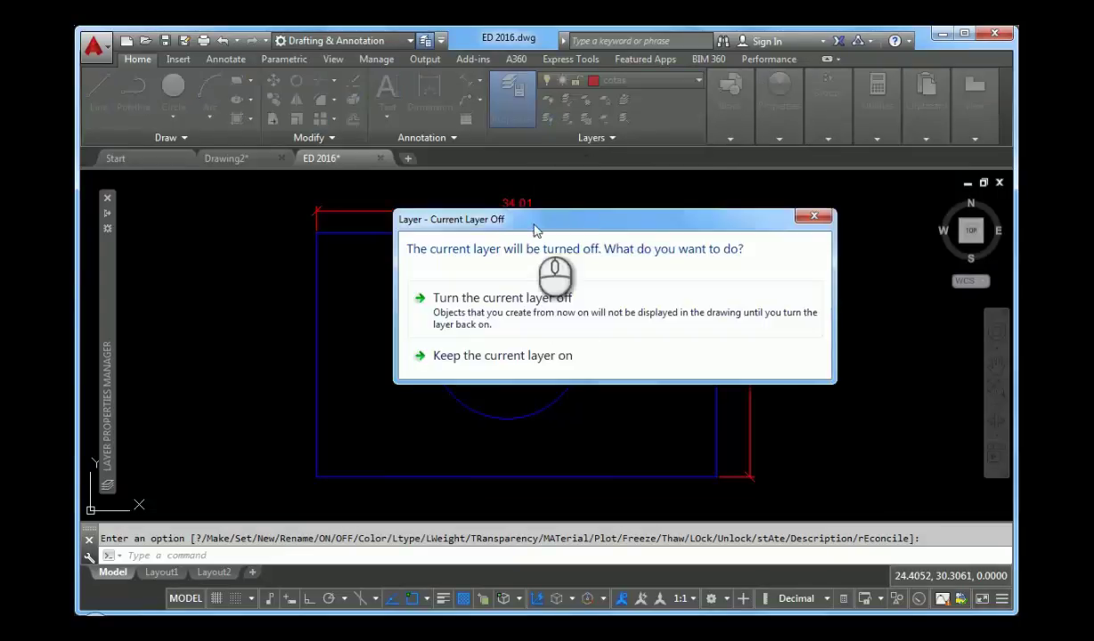
left_click_drag(634, 231, 599, 224)
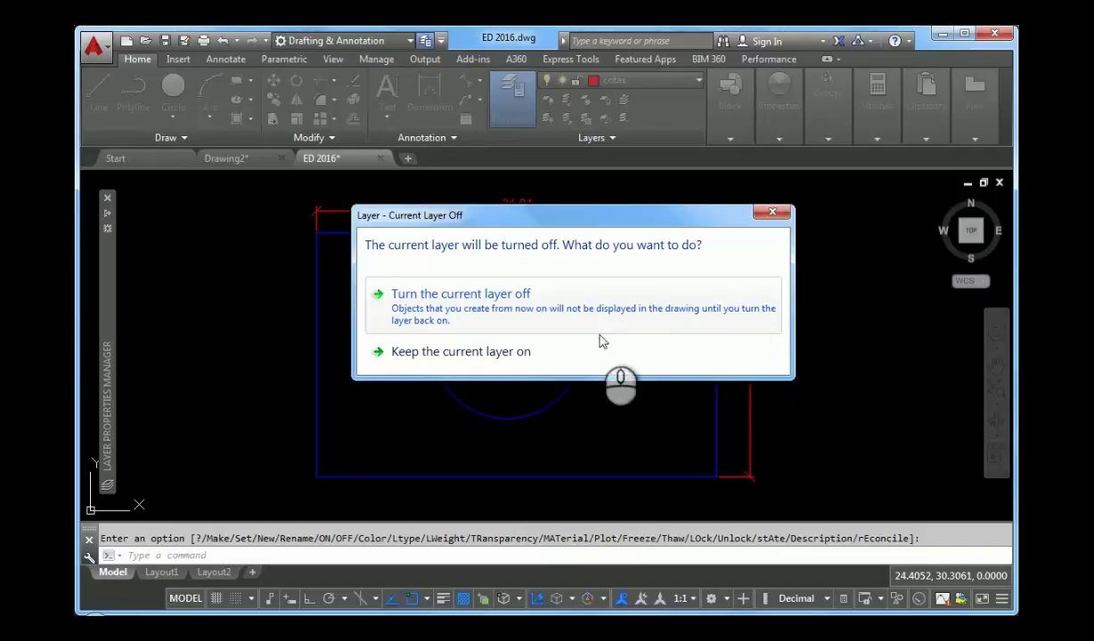
left_click(483, 359)
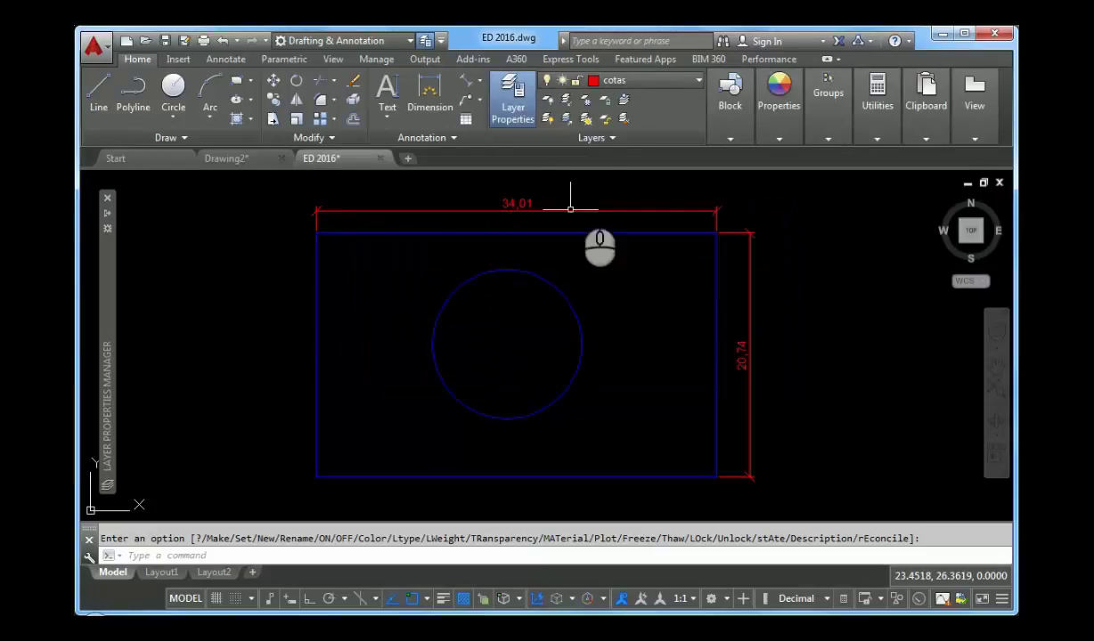
Turn layer texto back on and thaw layer hachura.
left_click(700, 81)
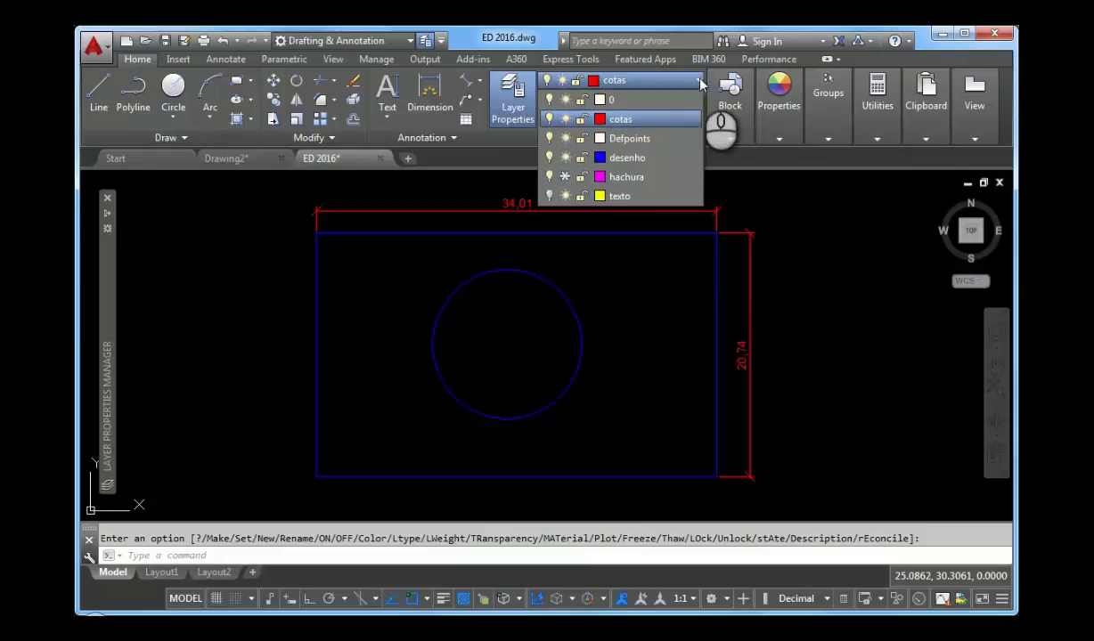
left_click(550, 196)
left_click(566, 177)
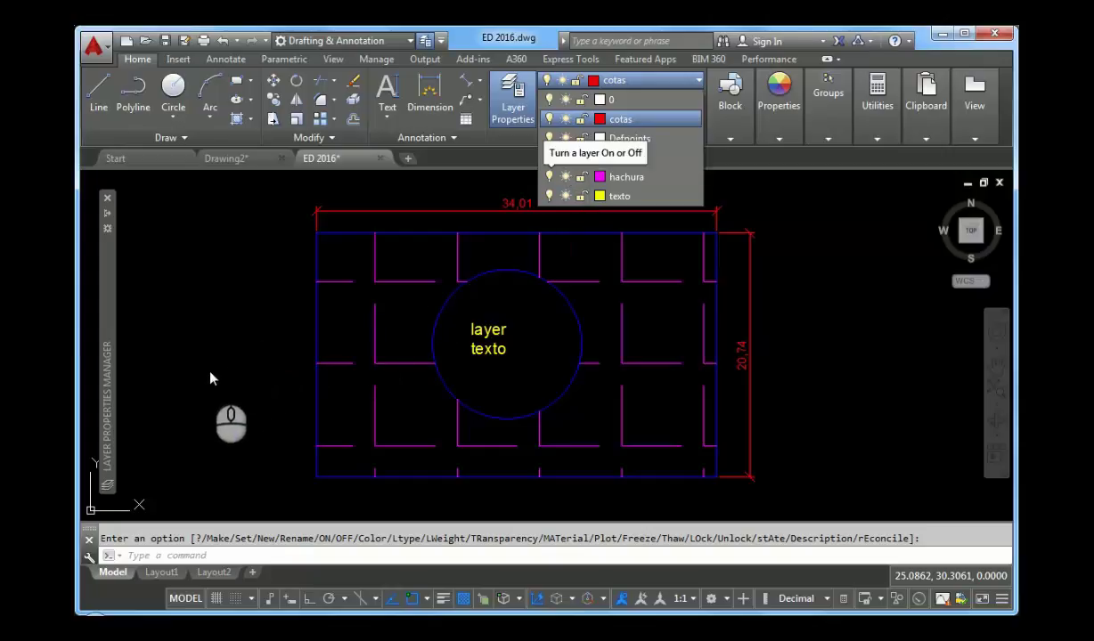
left_click(233, 363)
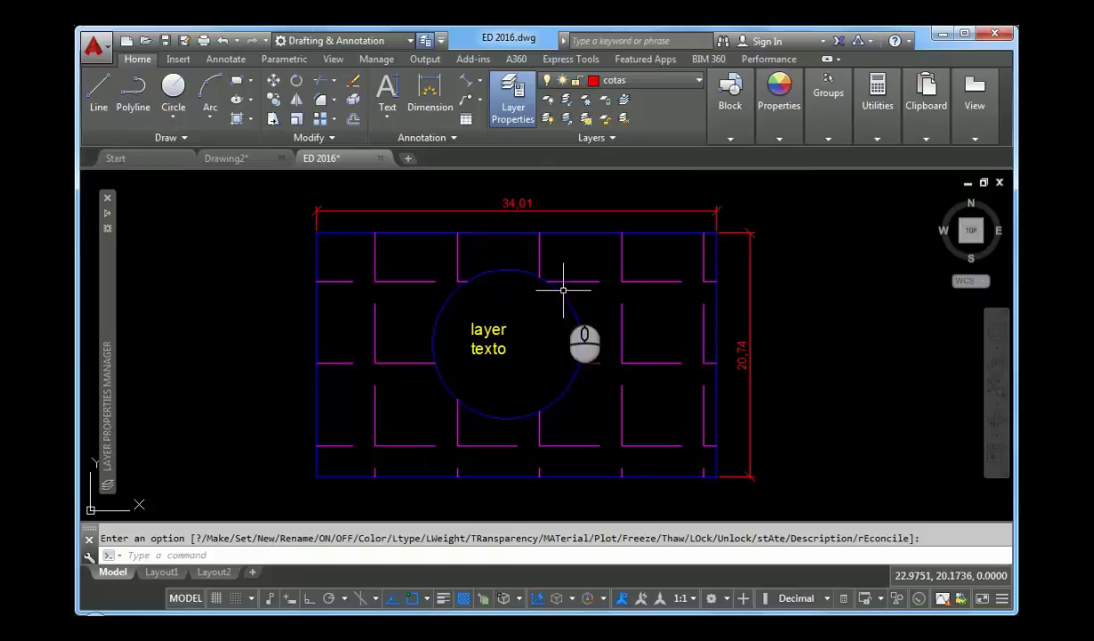
Change the colour of layer hachura to green, index color 100.
left_click(701, 82)
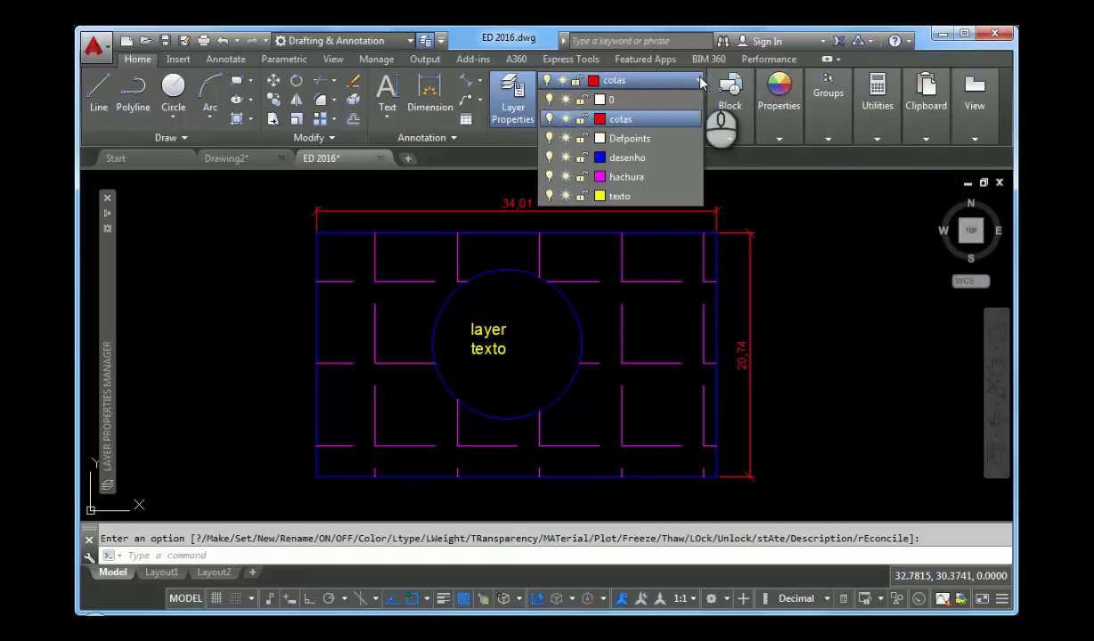
left_click(601, 184)
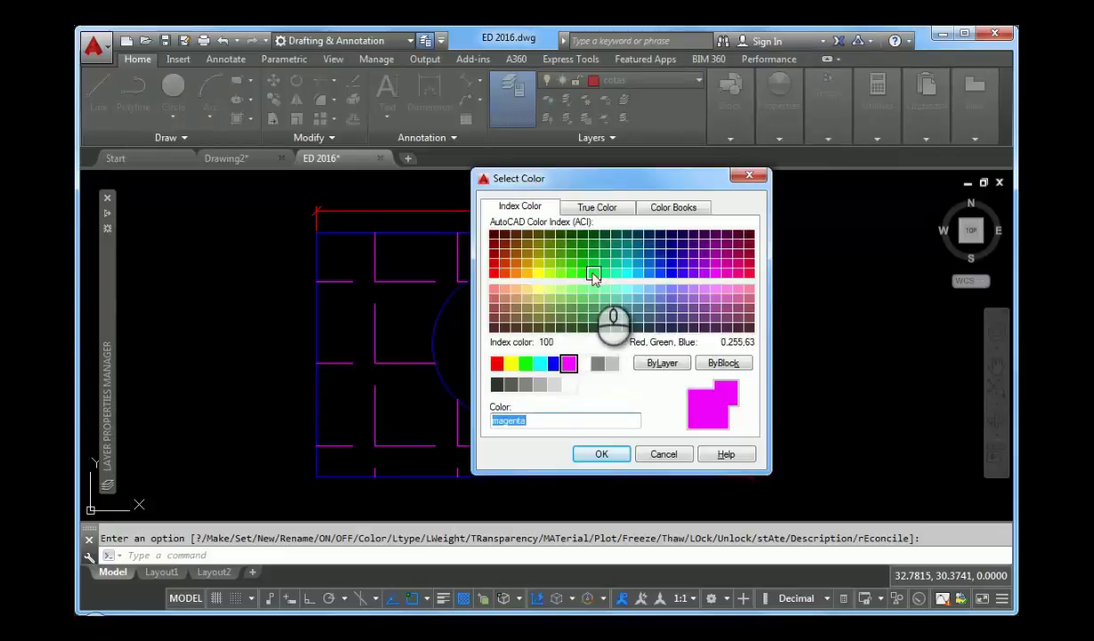
left_click(593, 274)
left_click(602, 454)
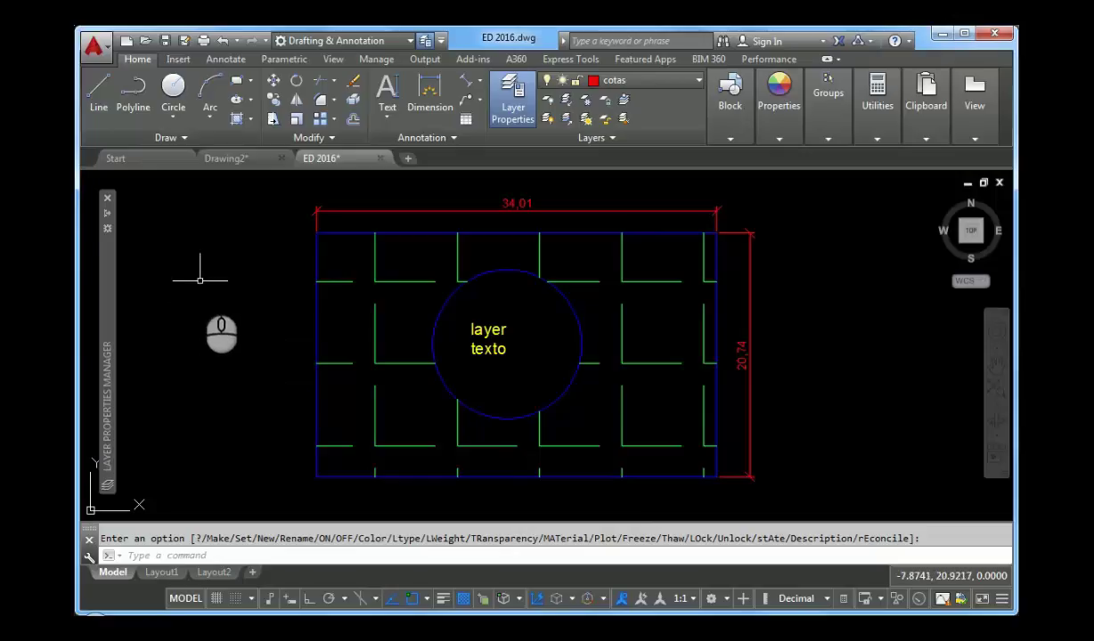
Open the Properties palette while keeping the whole drawing in view.
left_click(335, 59)
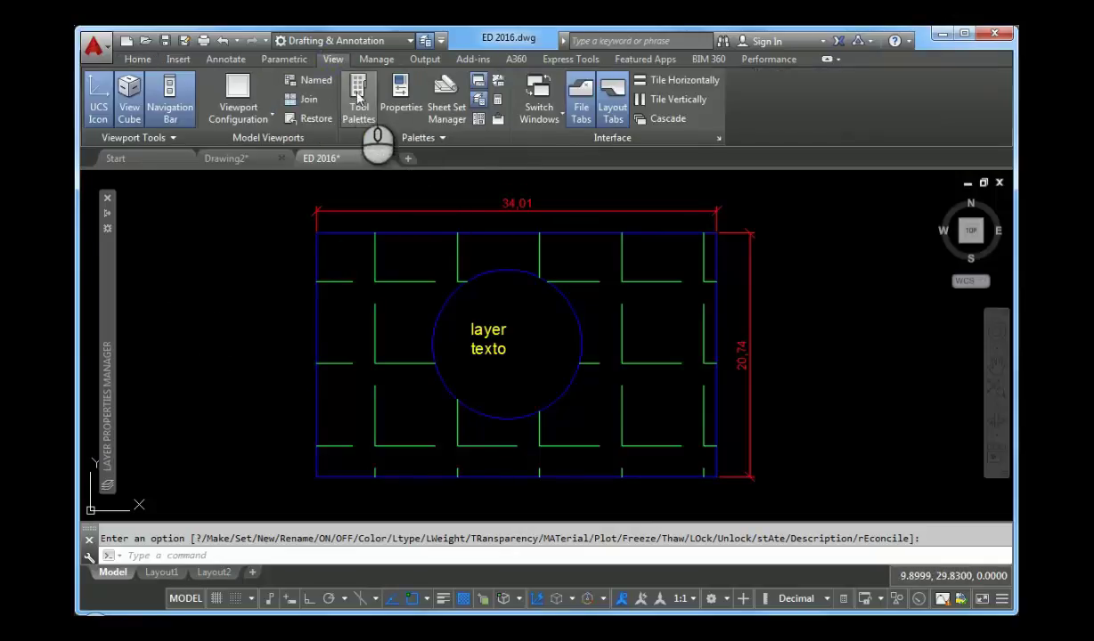
left_click(403, 94)
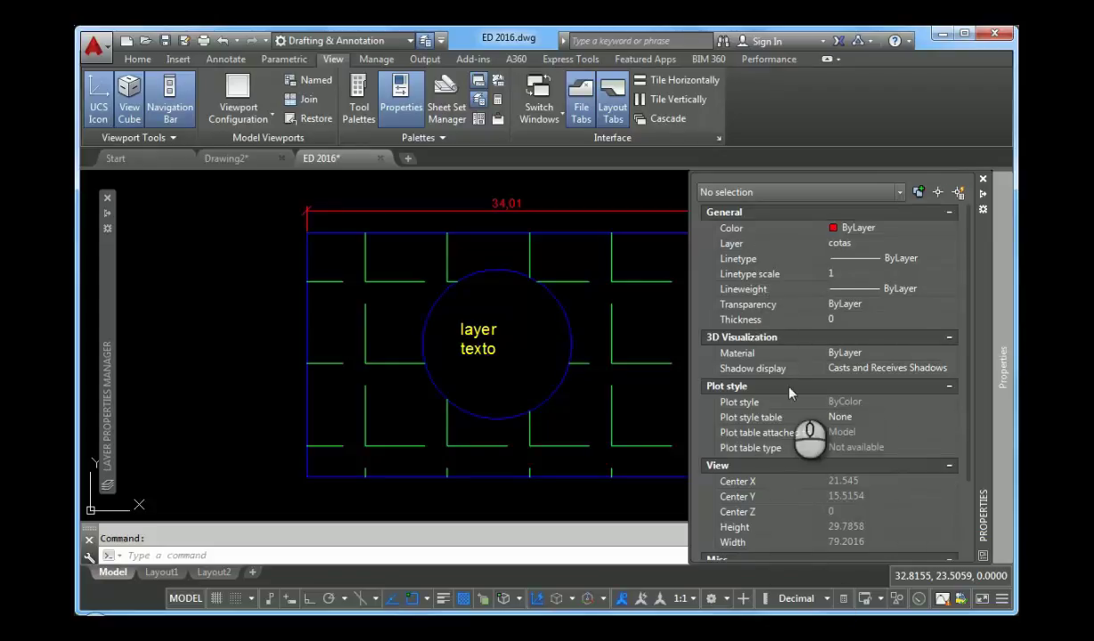
scroll(586, 333, "down", 2)
middle_click_drag(593, 334, 503, 324)
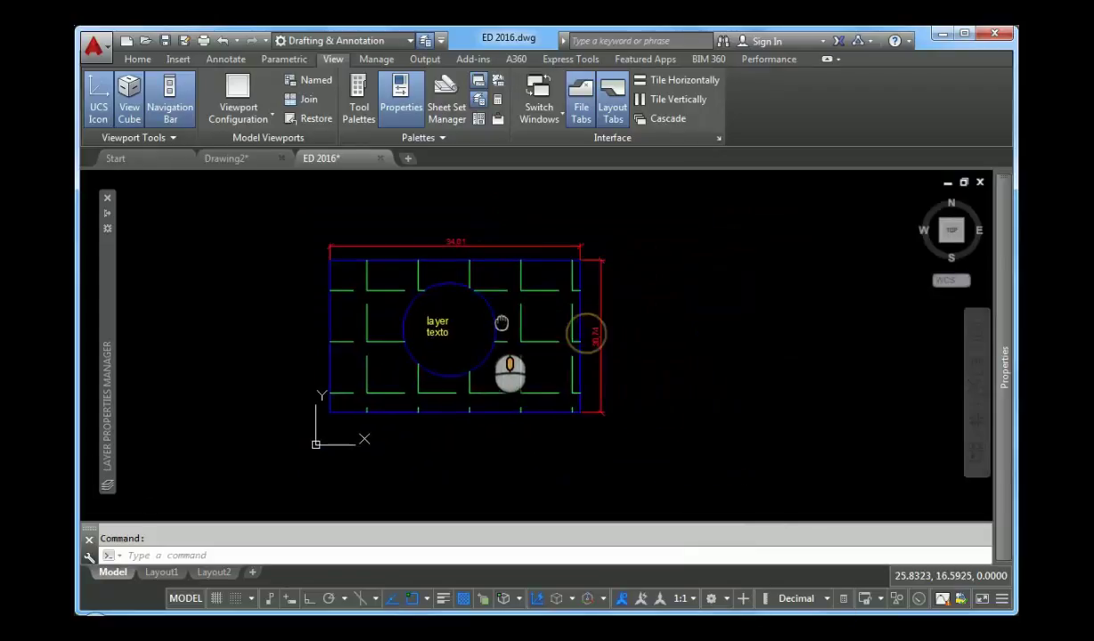
scroll(488, 319, "up", 2)
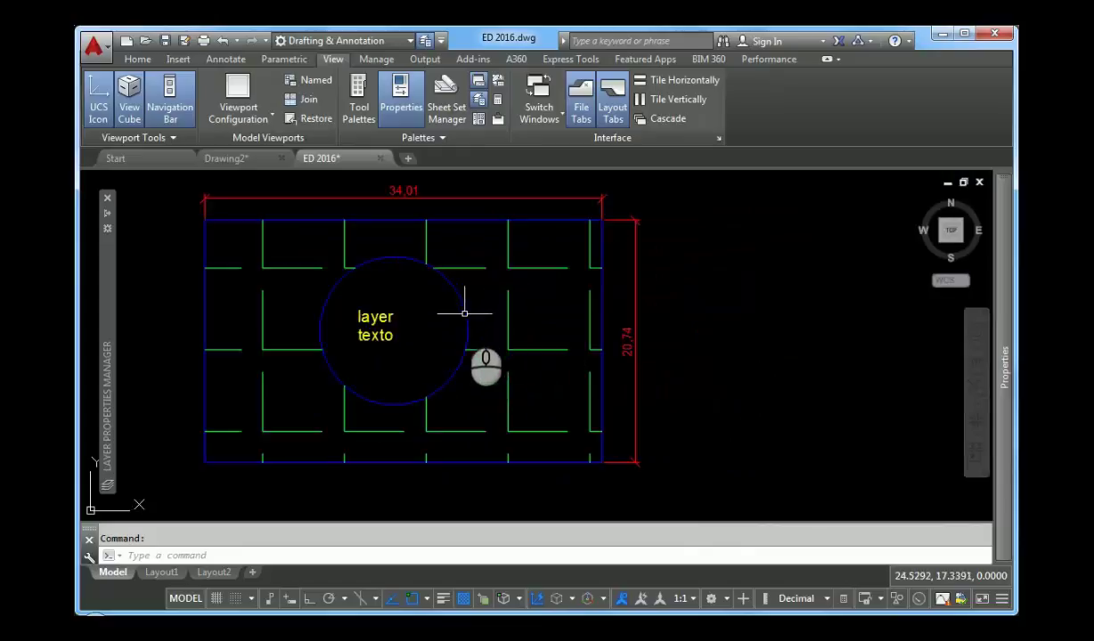
Move the circle to layer texto by changing its layer property.
left_click(464, 316)
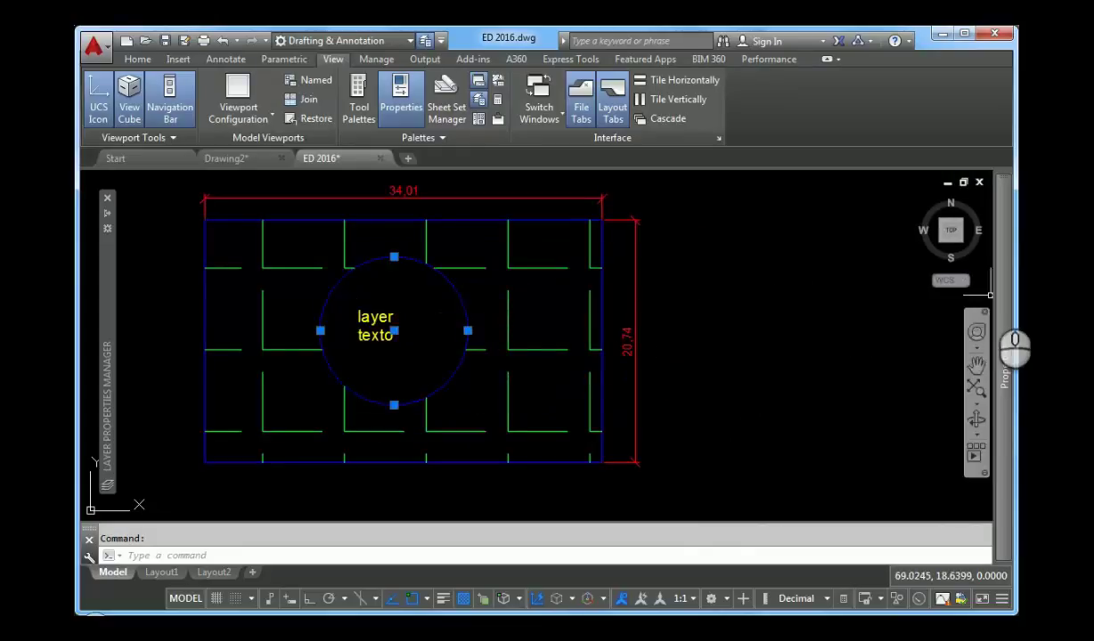
mouse_move(1004, 303)
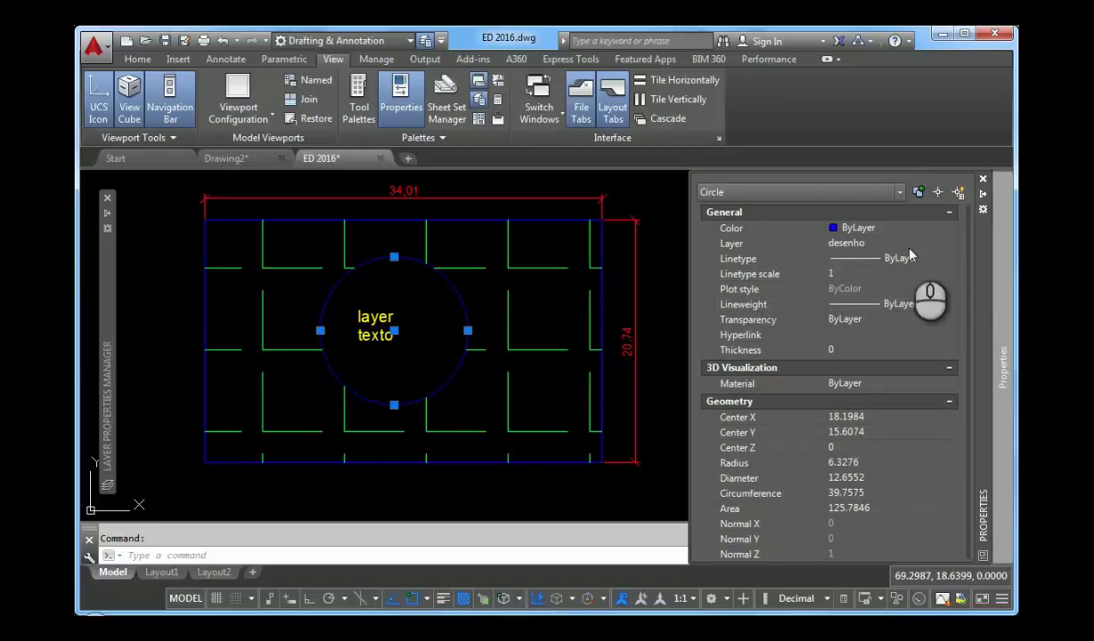
left_click(952, 245)
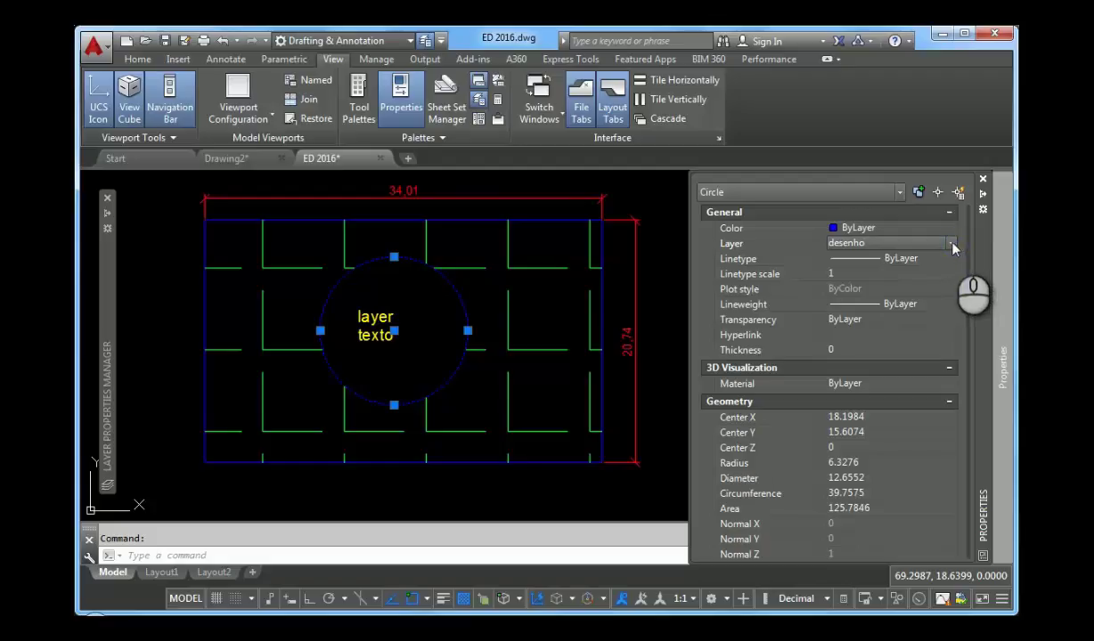
left_click(951, 243)
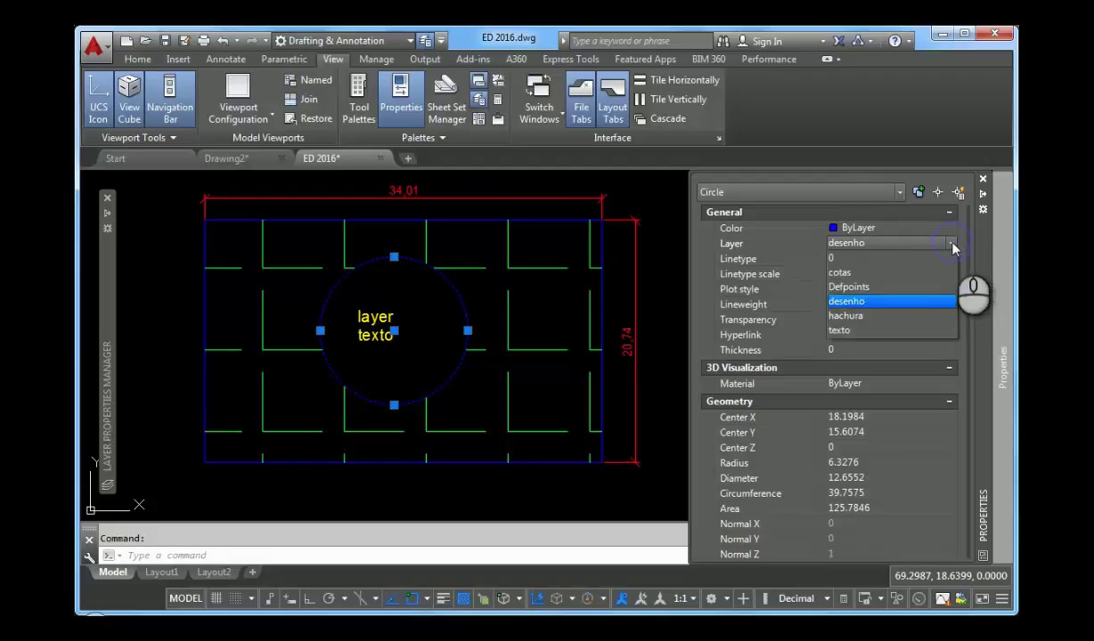
left_click(840, 330)
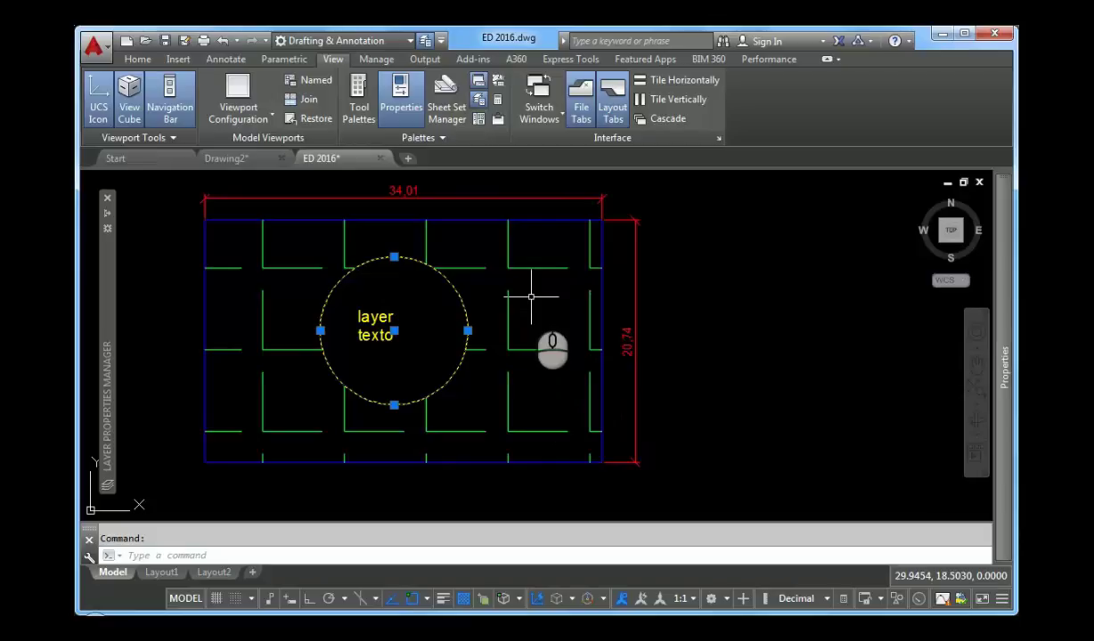
Deselect the circle and change the dimension style of the horizontal dimension above the rectangle to ISO-25.
key("Escape")
middle_click_drag(530, 297, 520, 312)
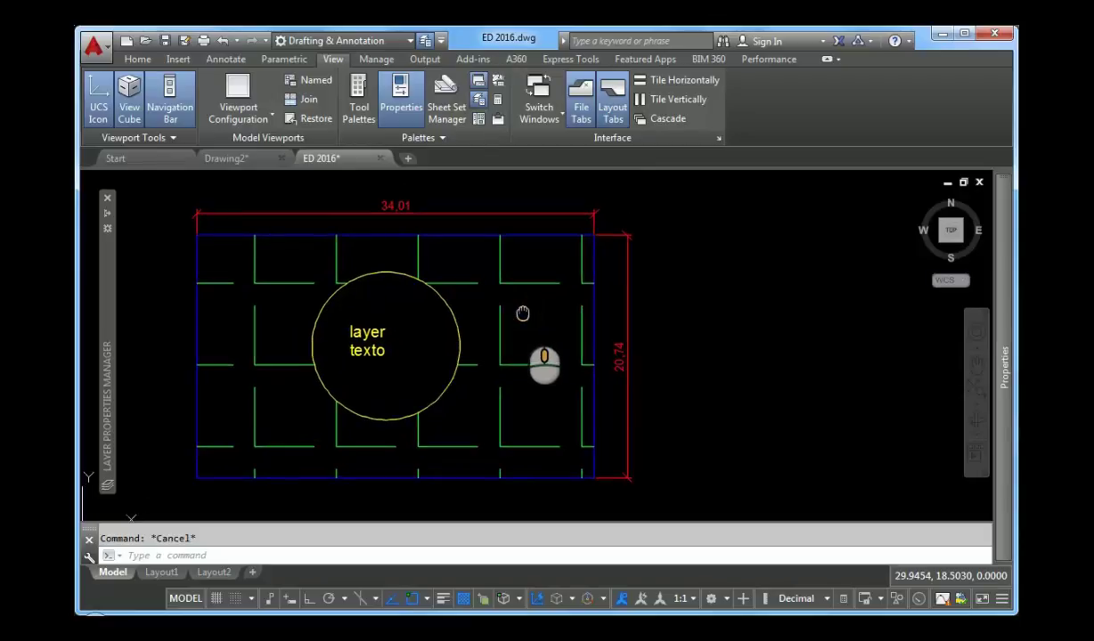
left_click(463, 215)
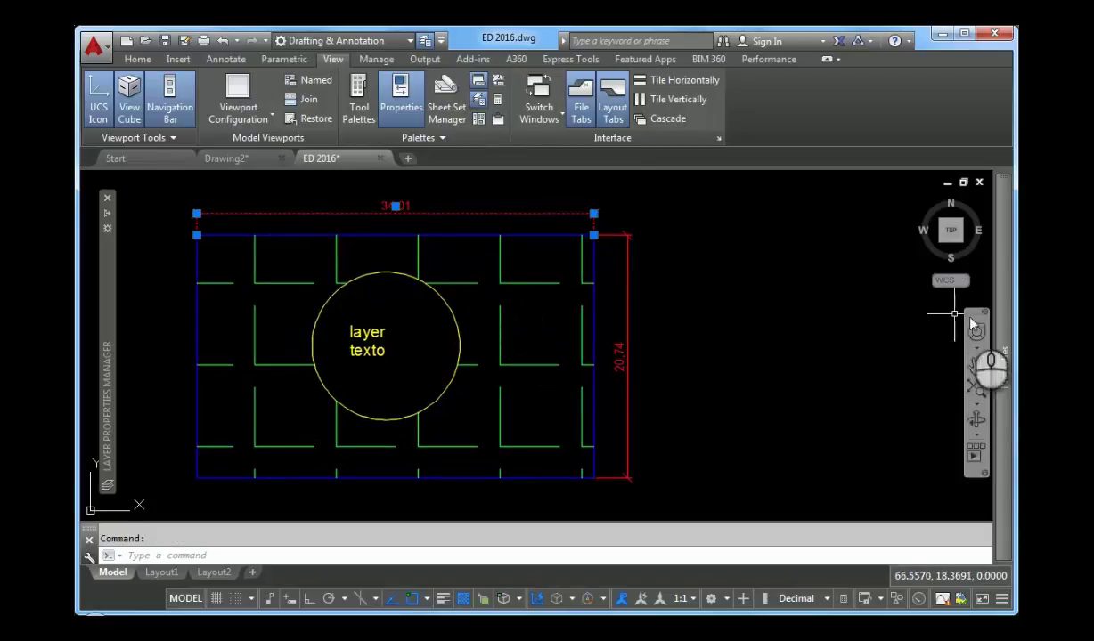
mouse_move(1002, 361)
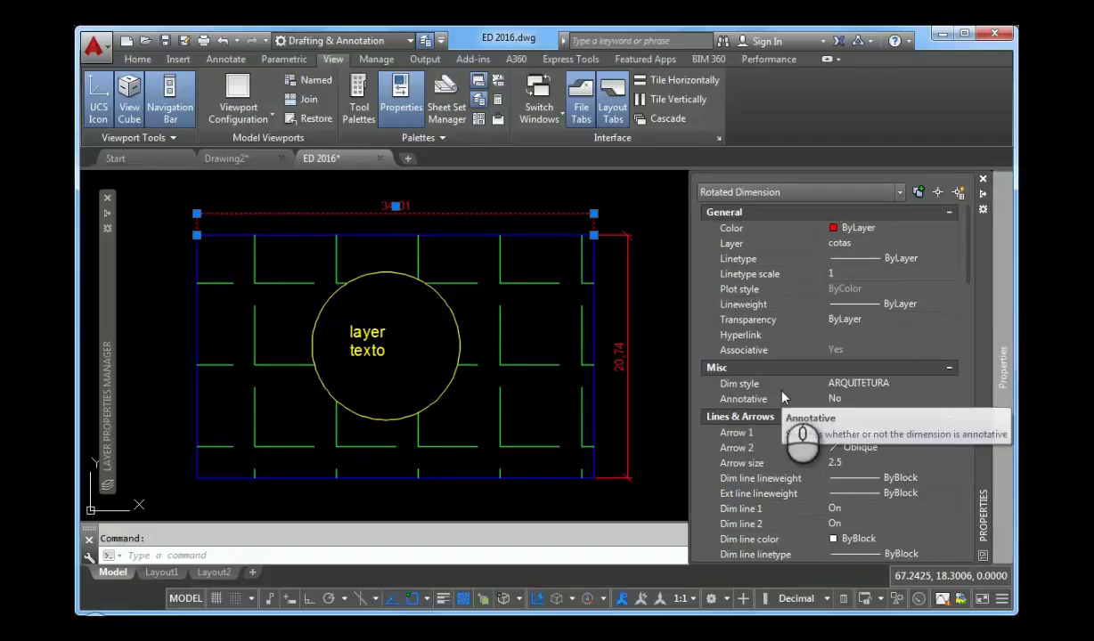
left_click(950, 385)
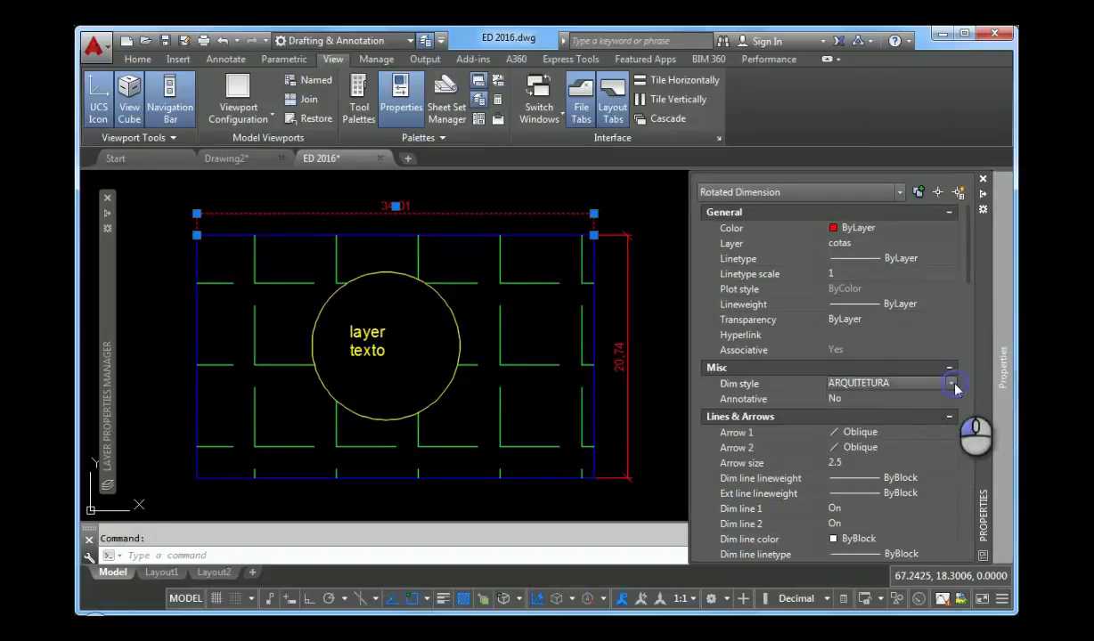
left_click(950, 383)
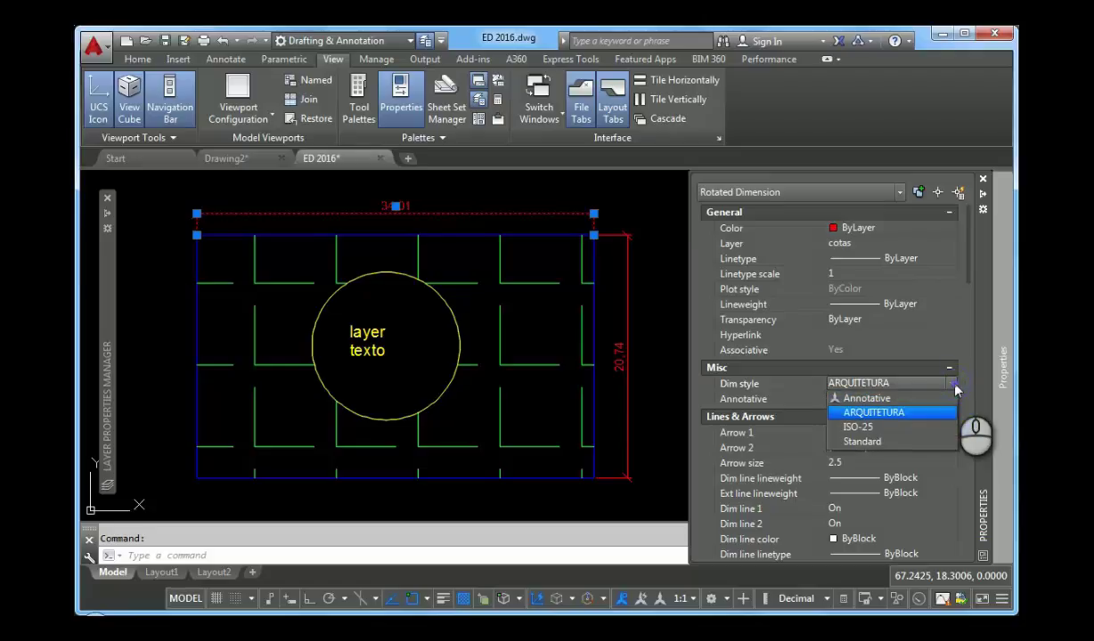
left_click(895, 427)
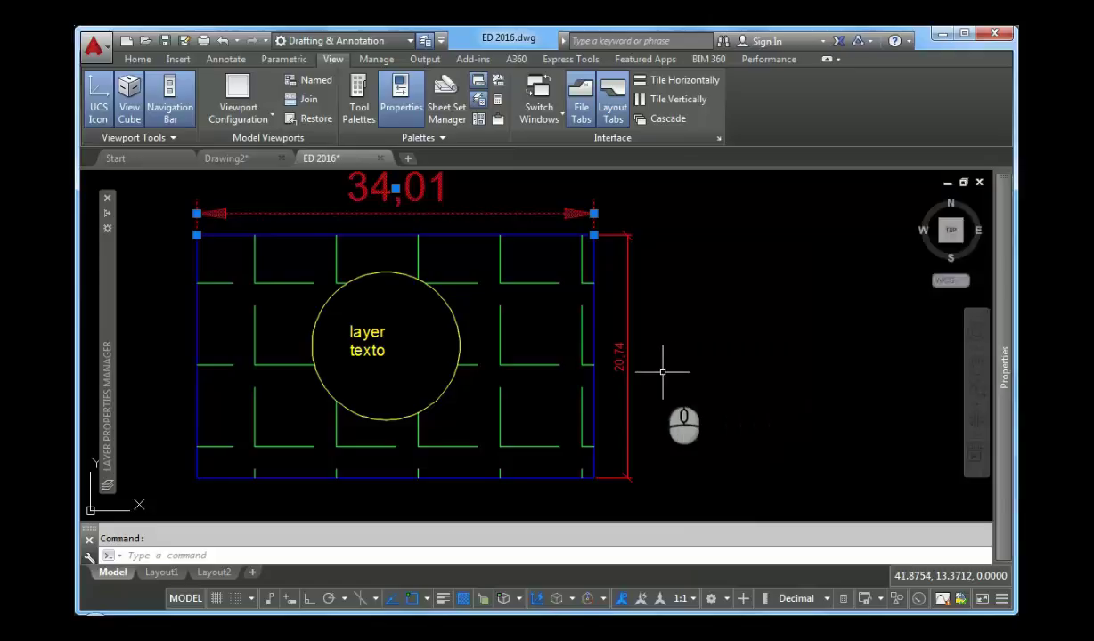
scroll(662, 372, "down", 2)
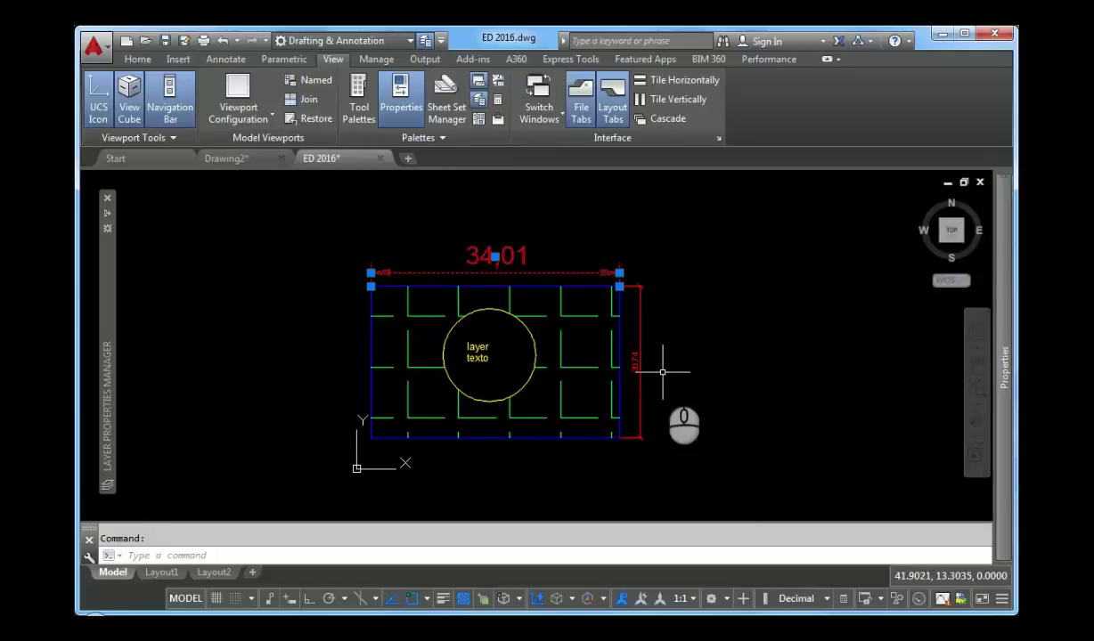
scroll(662, 372, "up", 2)
scroll(662, 372, "down", 2)
middle_click_drag(663, 372, 678, 373)
key("Escape")
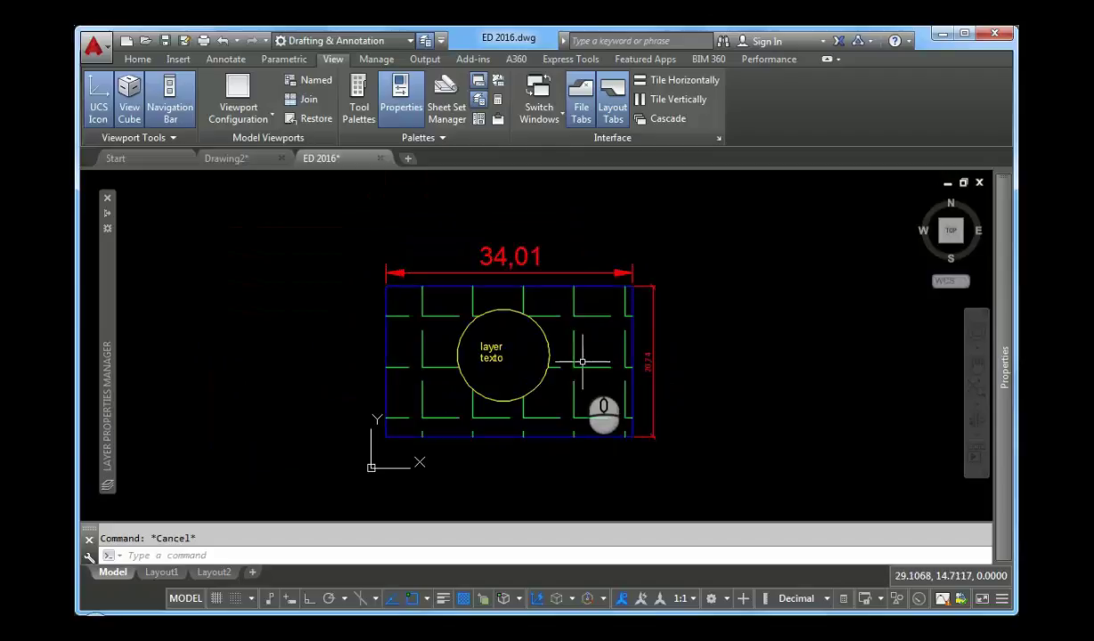